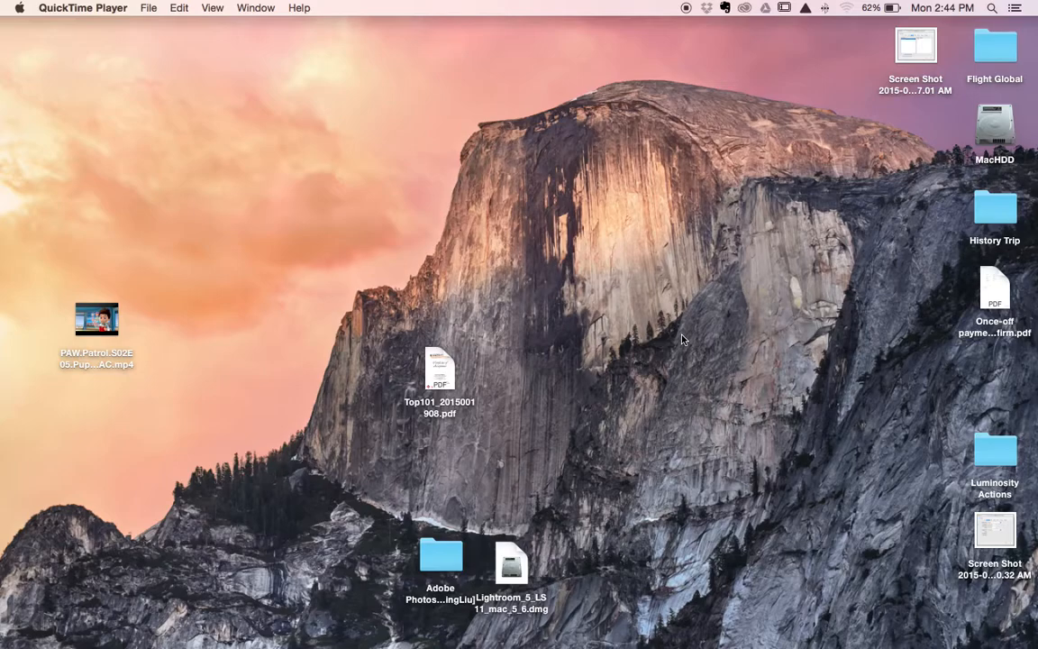
Switch to Lightroom and select the four landscape quiver tree exposures, 1511-08-427 to 1511-08-430, including the one with the hand
key("ctrl+Left")
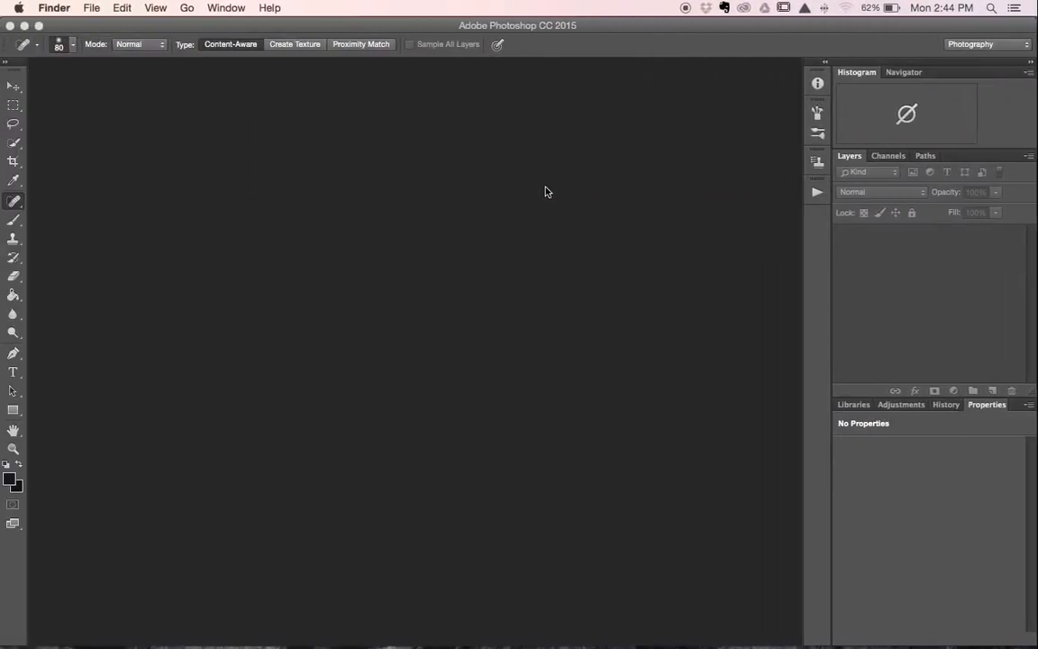
key("ctrl+Left")
key("ctrl+Right")
key("ctrl+Right")
key("ctrl+Right")
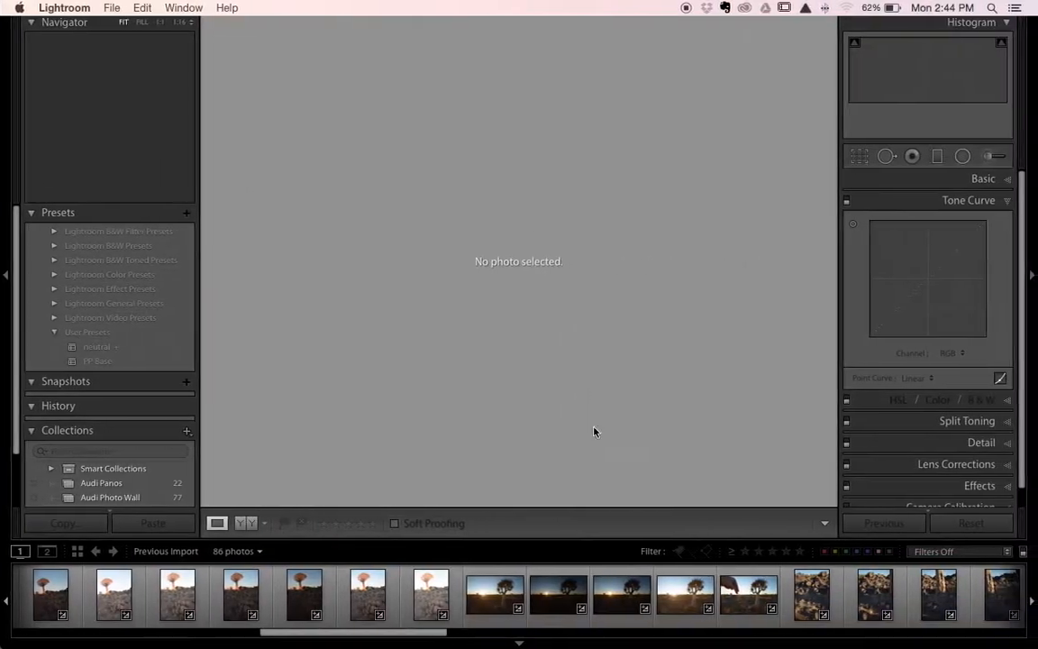
left_click(746, 596)
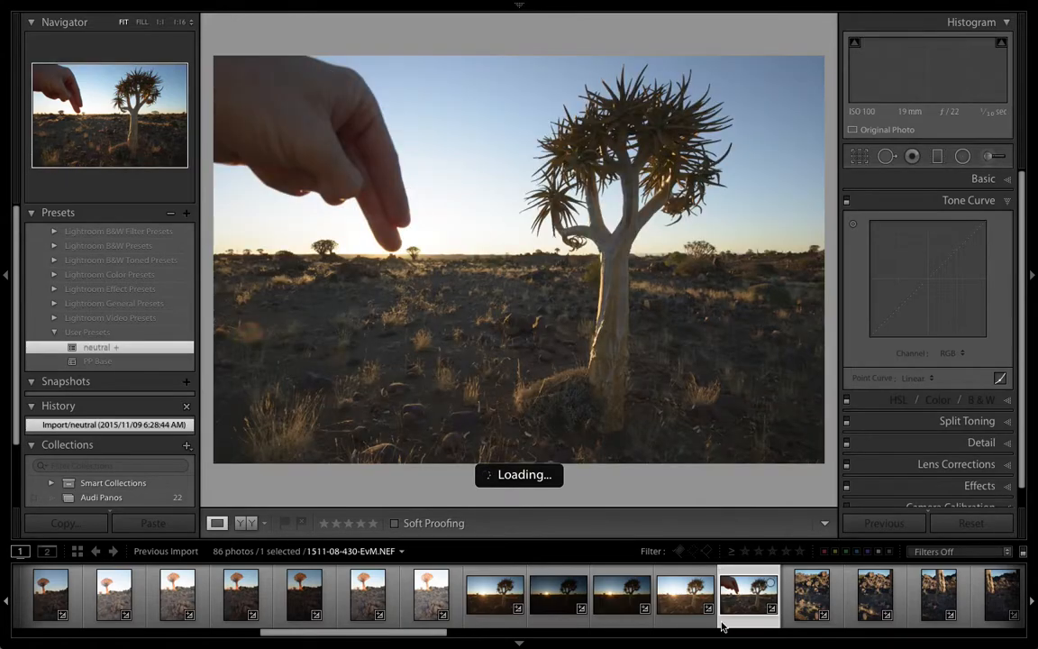
left_click(687, 612, "super")
left_click(622, 609, "super")
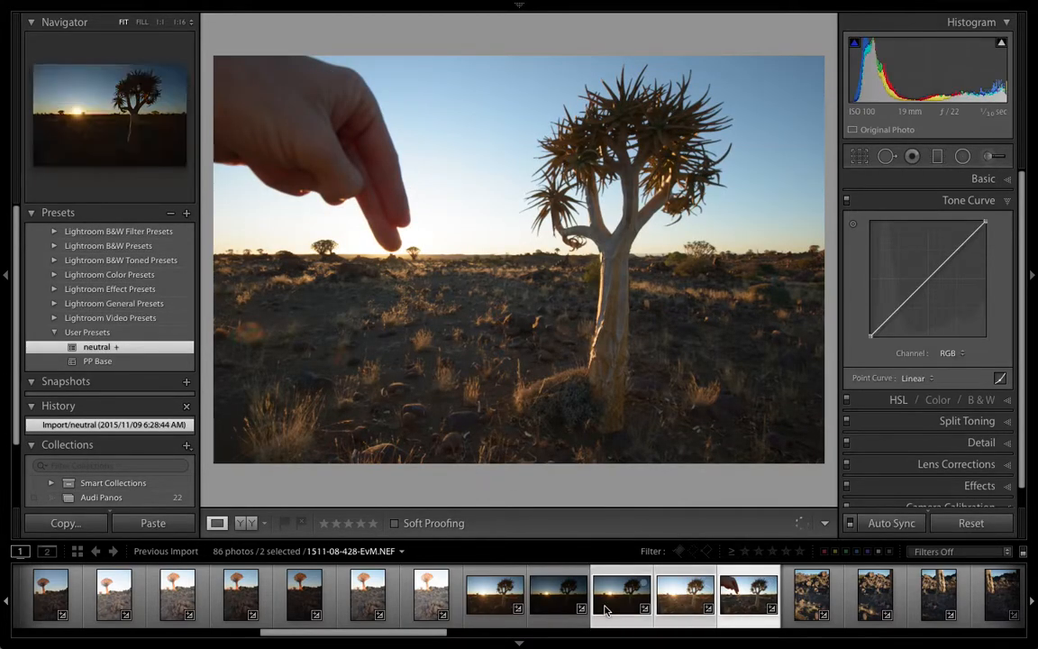
left_click(552, 576, "super")
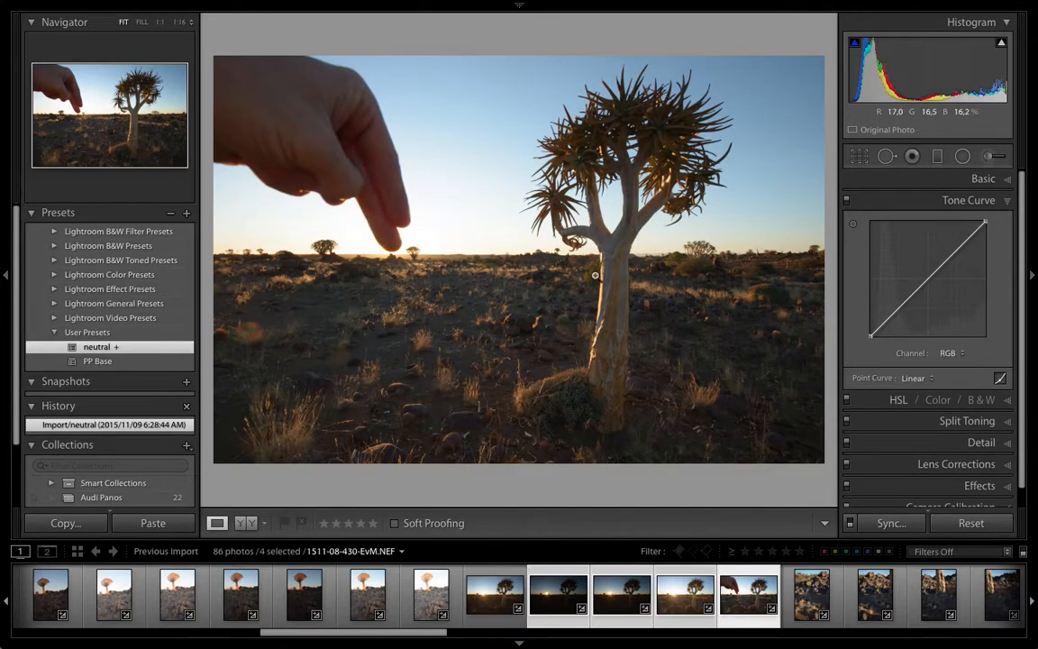
Open the four selected exposures together as layers in a single Photoshop document
right_click(675, 584)
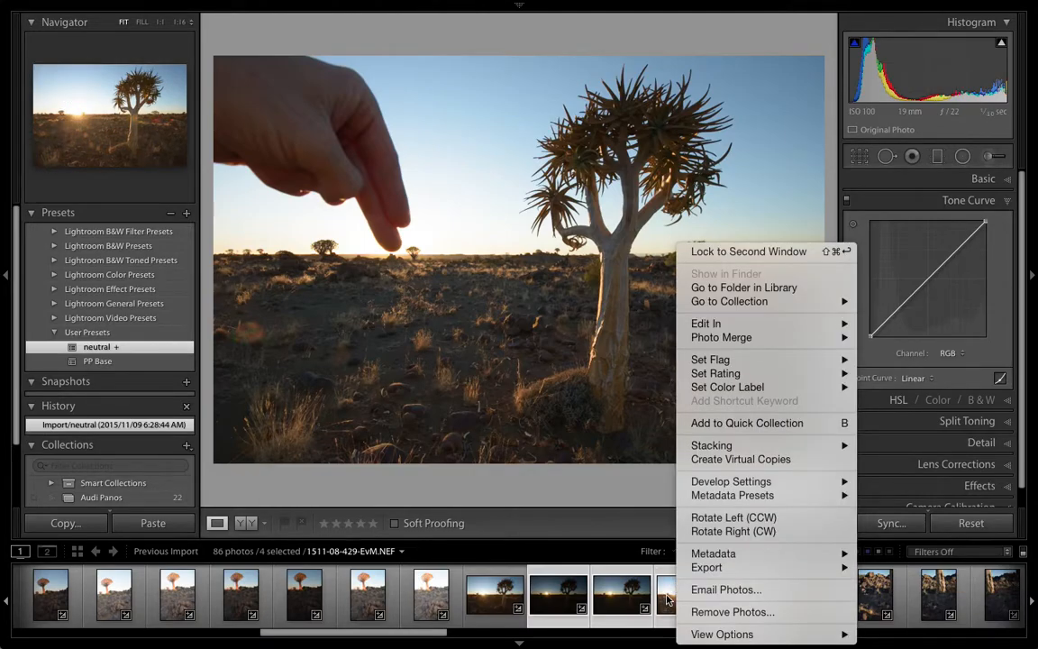
mouse_move(733, 327)
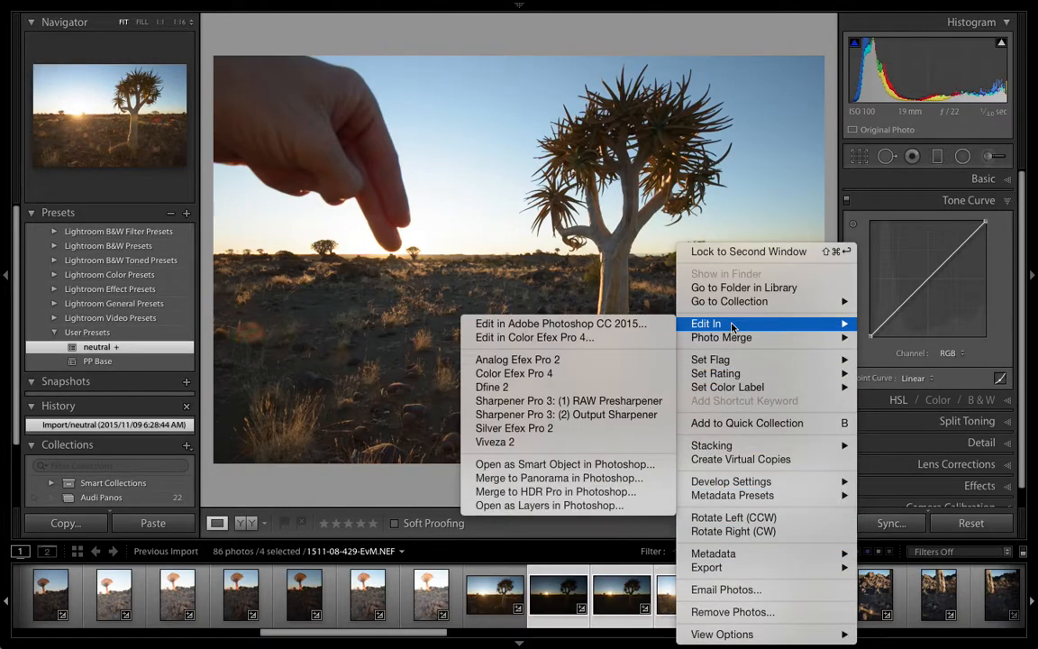
left_click(551, 506)
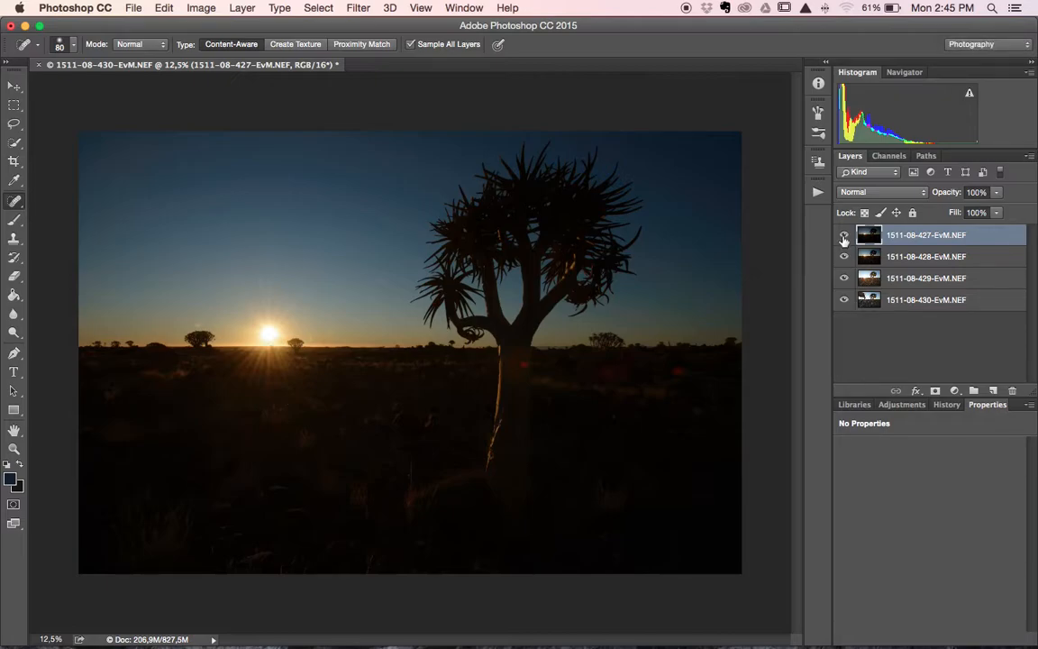
Compare the exposures by hiding the 1511-08-427 and 1511-08-428 layers and showing them again
left_click(844, 236)
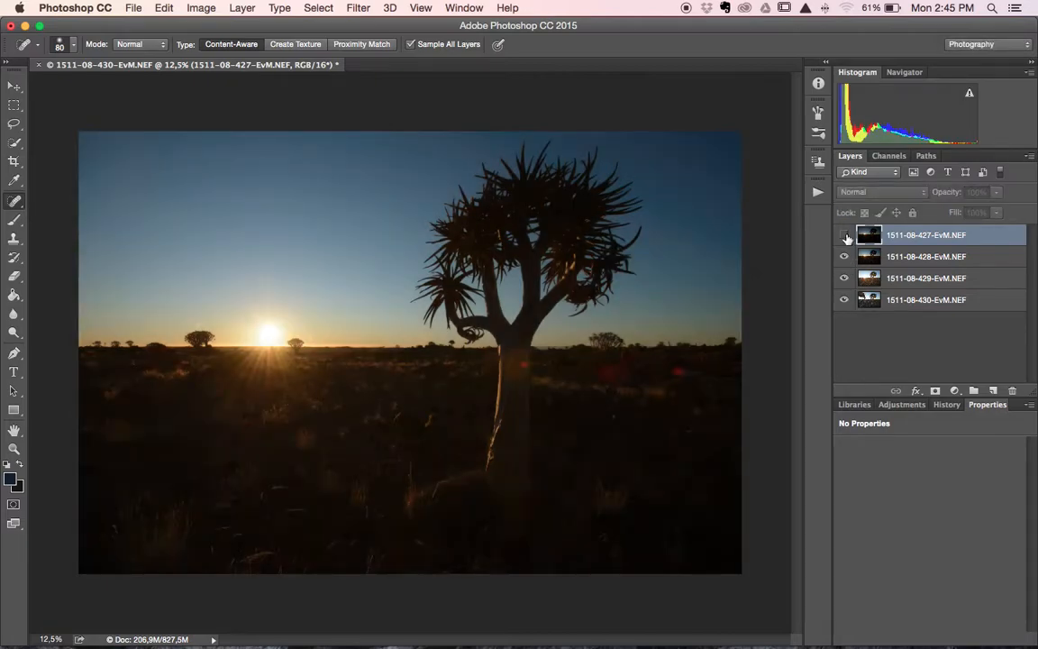
left_click(844, 236)
left_click(844, 236)
left_click(844, 236)
left_click(844, 236)
left_click(844, 257)
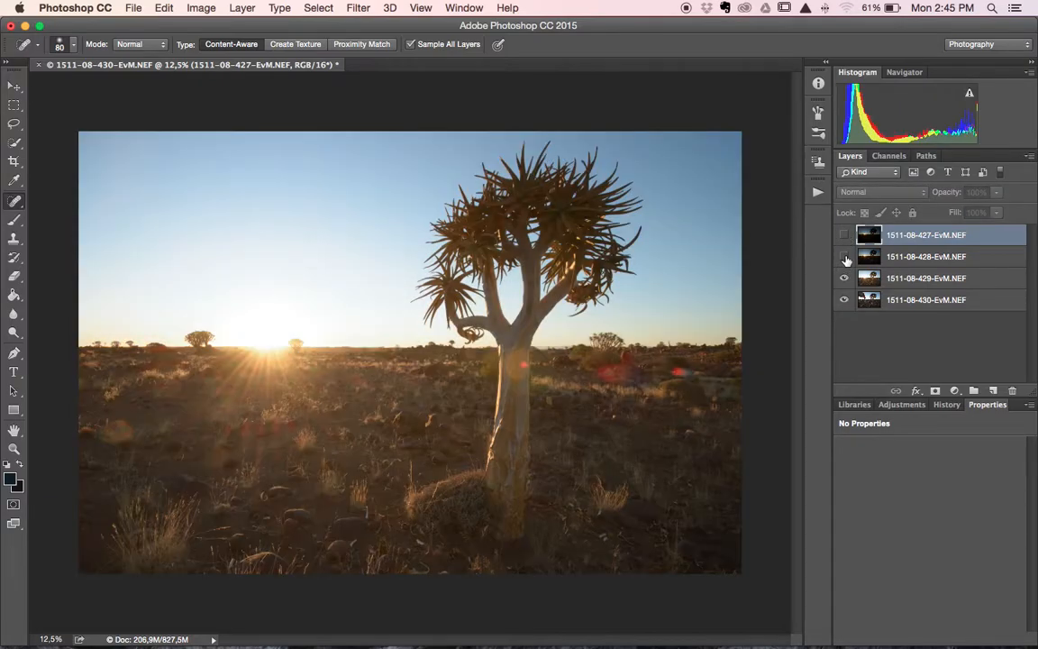
left_click(843, 257)
left_click(844, 235)
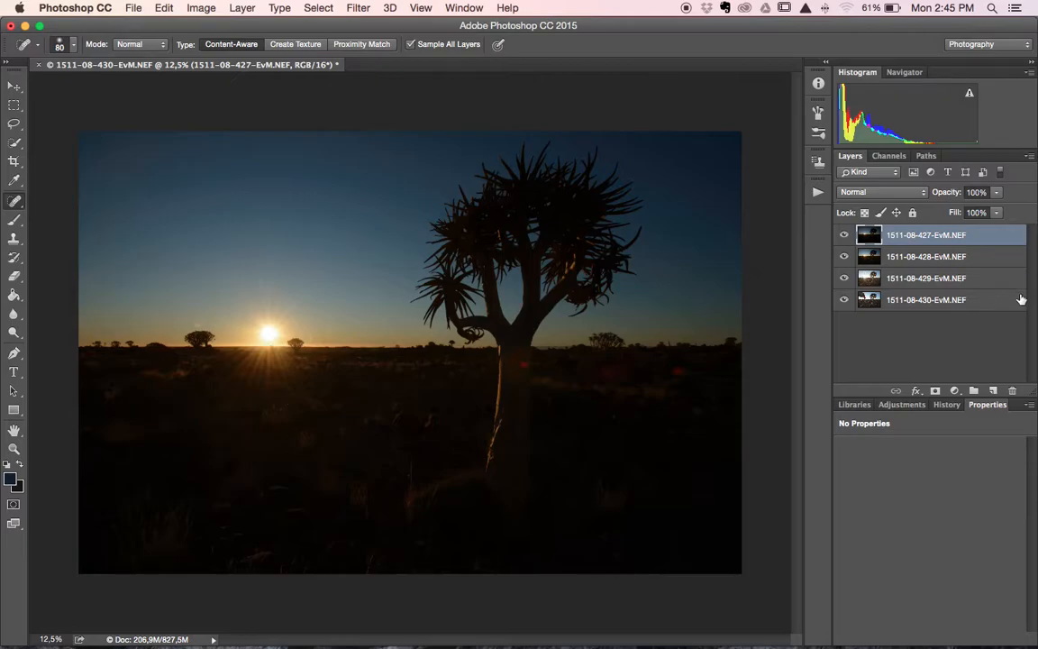
Select all four exposure layers and auto-align them using the Auto projection
left_click(913, 258, "shift")
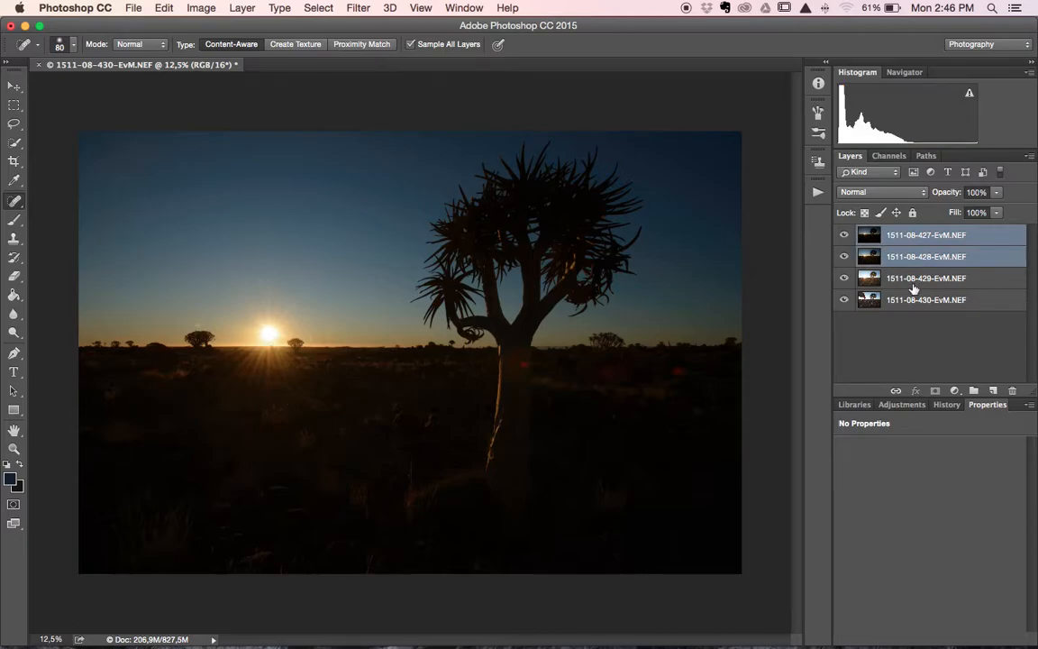
left_click(917, 278, "shift")
left_click(917, 300, "shift")
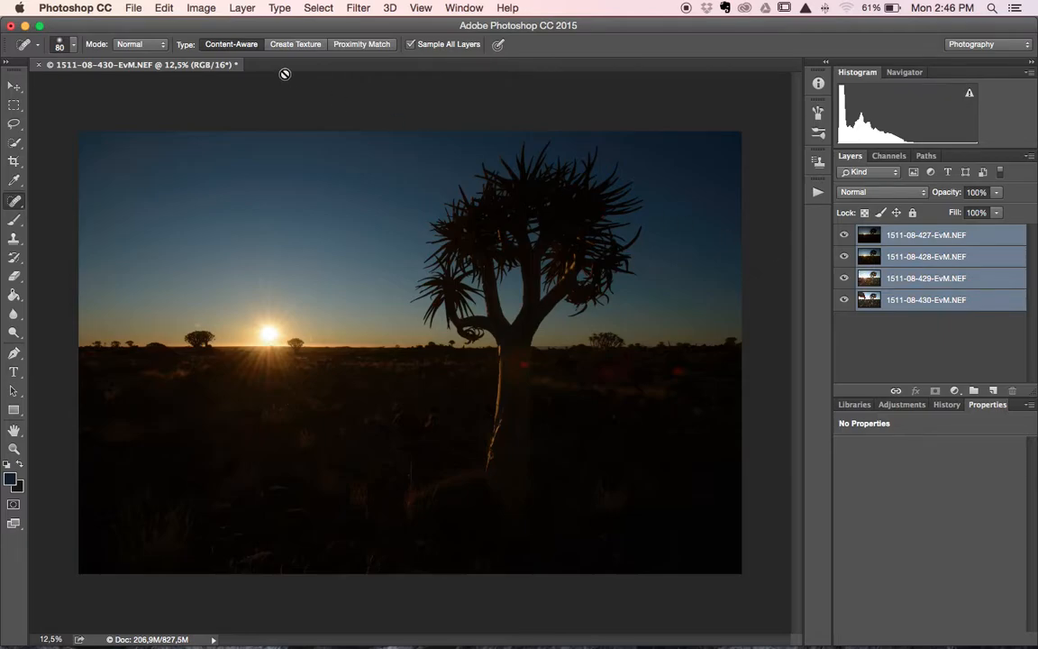
left_click(163, 8)
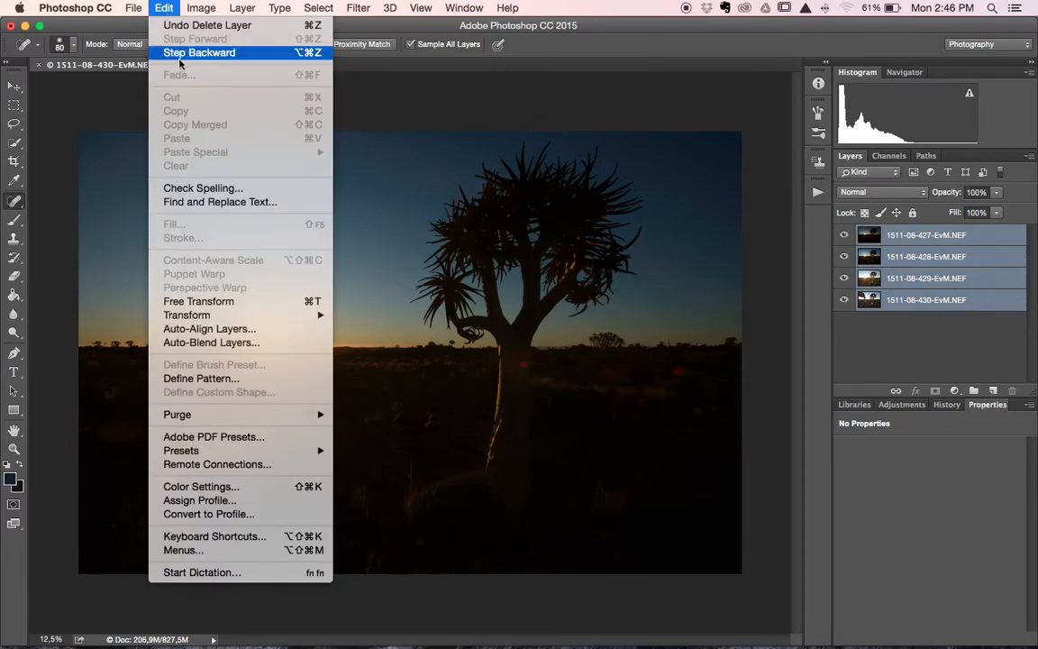
left_click(194, 328)
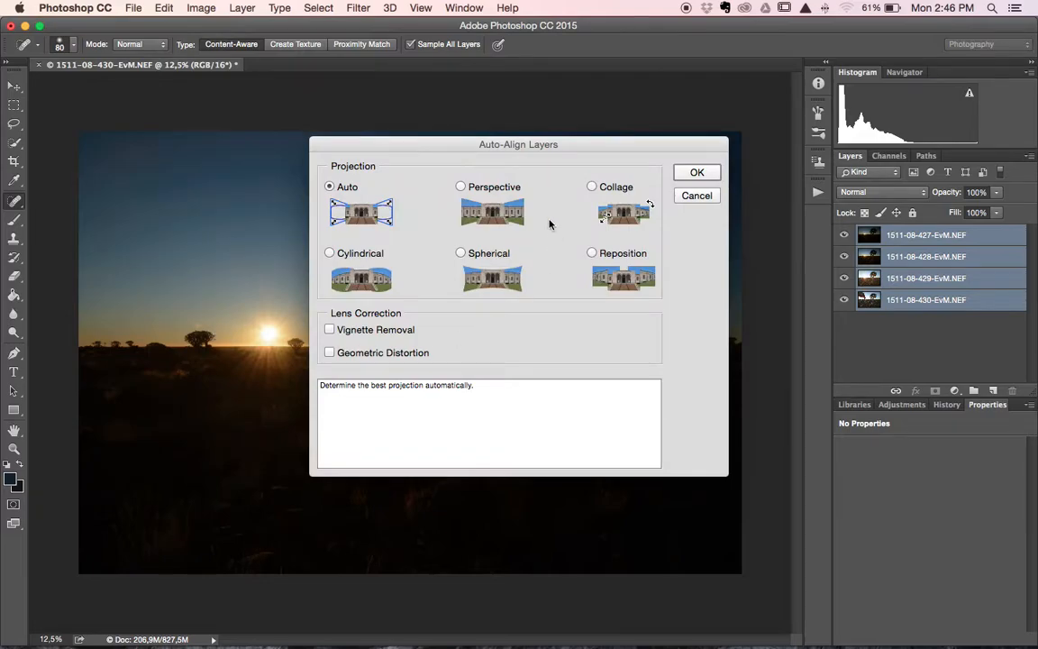
left_click(697, 173)
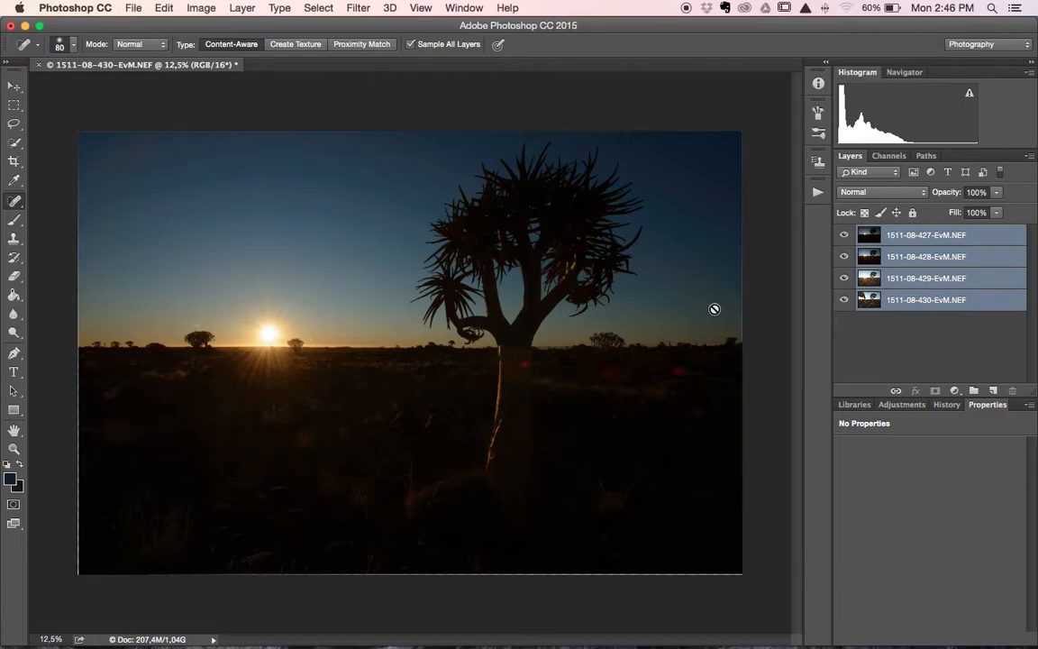
Crop the image slightly on all sides to trim the uneven borders, and select only the 1511-08-427 layer
key("c")
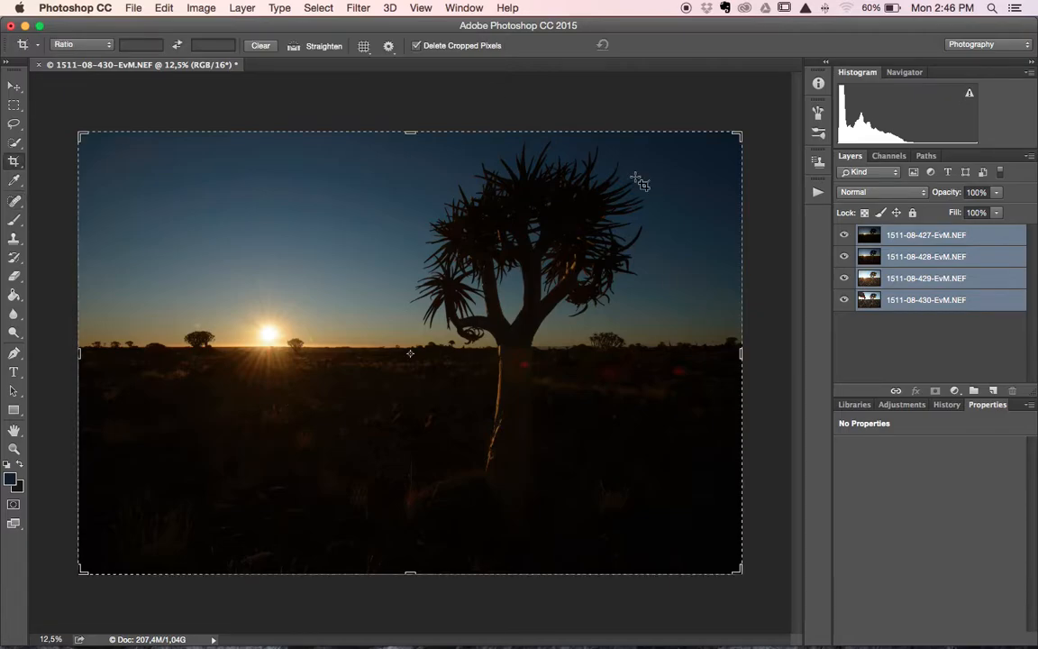
mouse_move(79, 354)
left_mouse_down()
mouse_move(69, 360)
mouse_move(85, 358)
left_mouse_up()
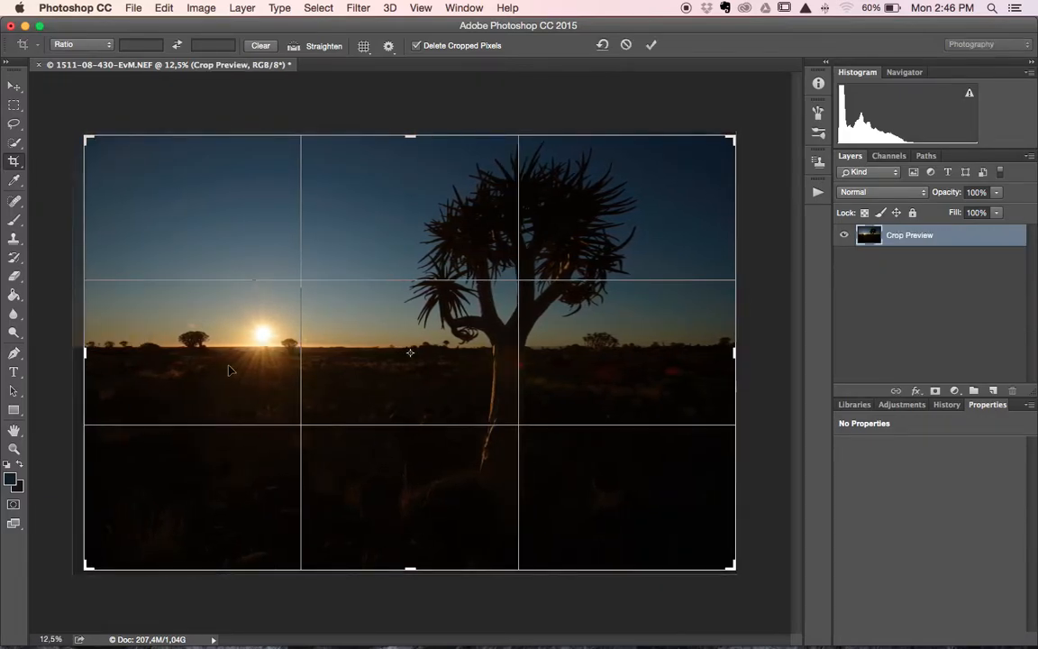
left_click_drag(229, 366, 232, 376)
key("Return")
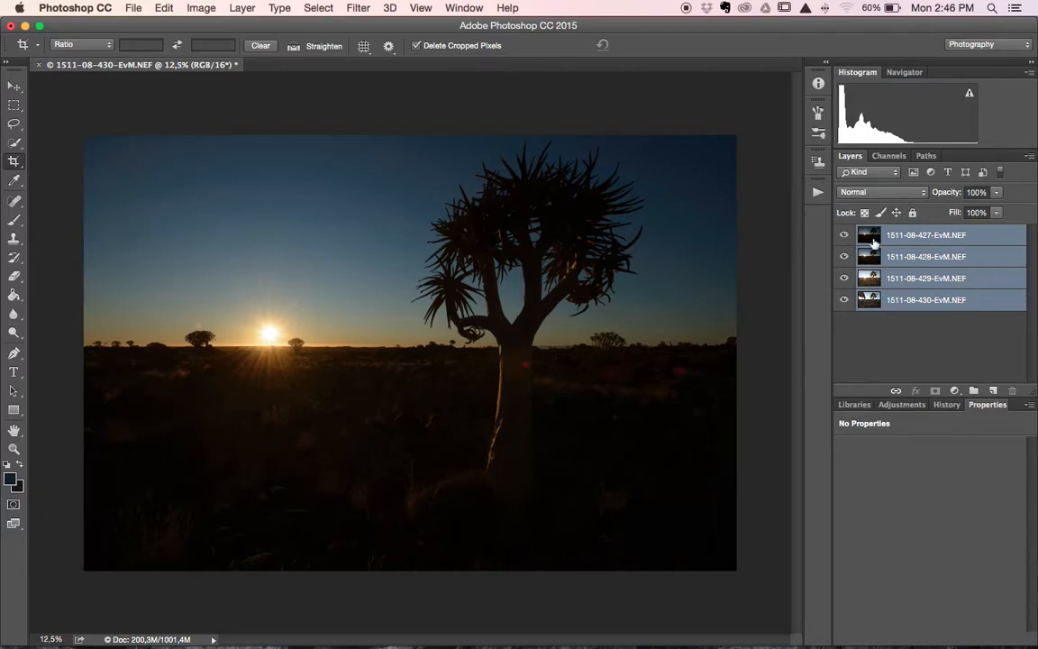
left_click(898, 244)
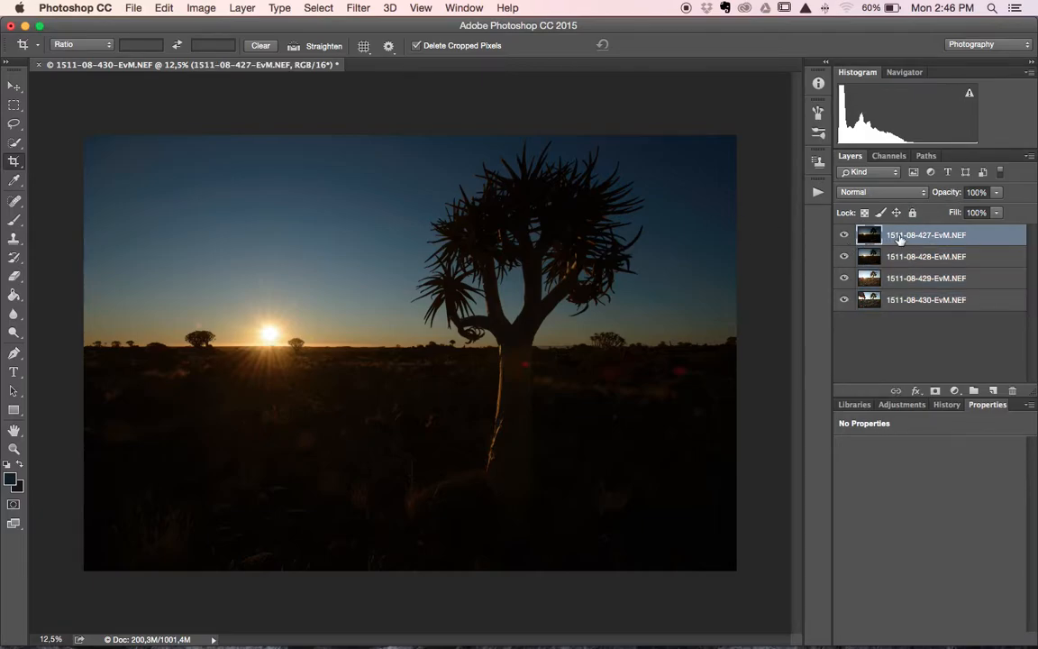
Hide the upper exposure layers to examine the brighter exposures beneath, and turn them all back on
left_click_drag(845, 234, 844, 278)
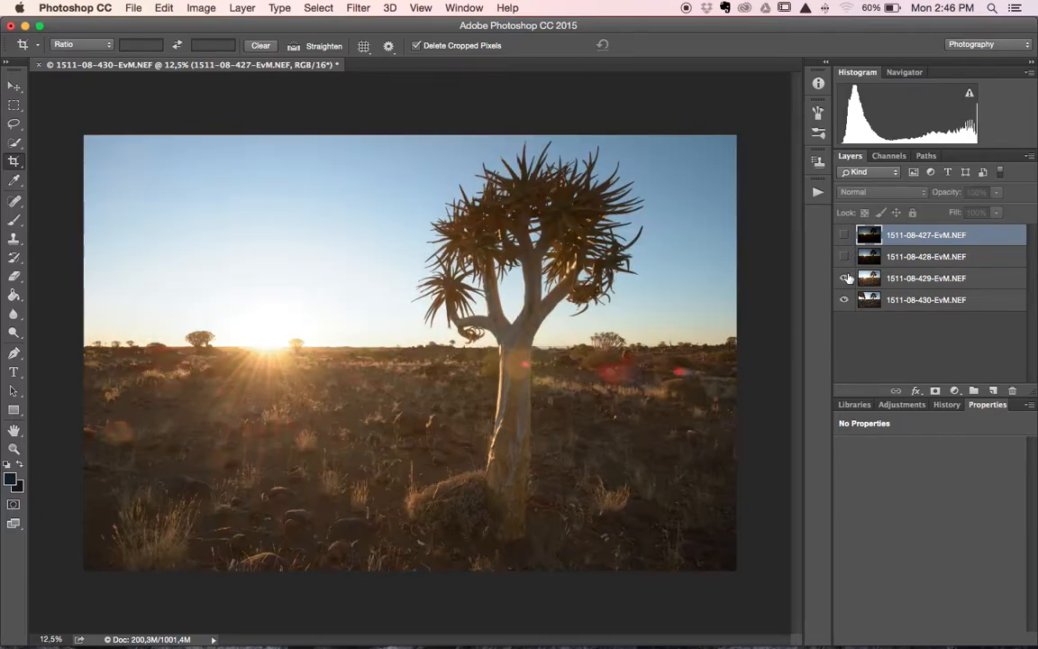
left_click(844, 277)
left_click(844, 256)
left_click(844, 235)
Move the 1511-08-427 layer beneath the 1511-08-428 layer and return it to the top of the stack
left_click_drag(924, 234, 910, 254)
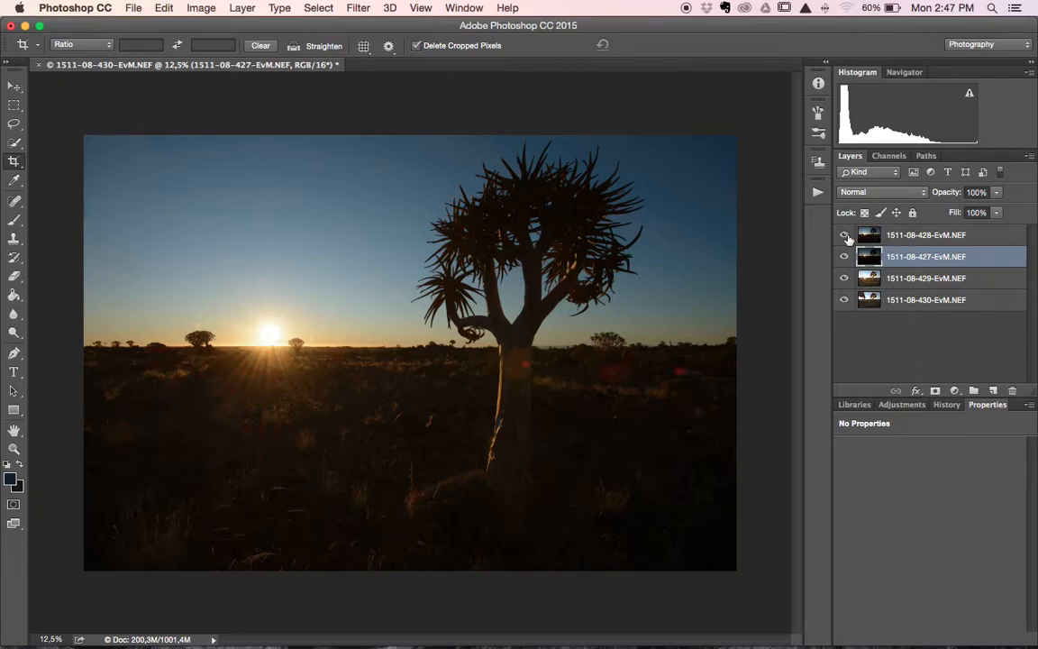
left_click(844, 235)
left_click_drag(909, 257, 909, 229)
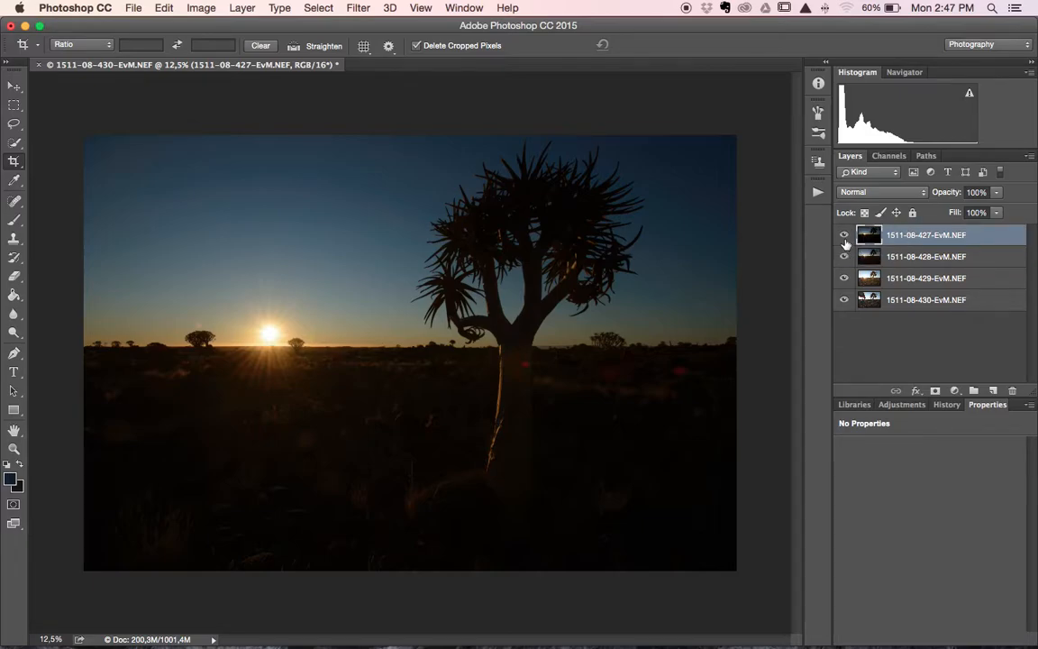
Hide the top three layers one by one to inspect the hand exposure, and show all three again
left_click(844, 235)
left_click(844, 256)
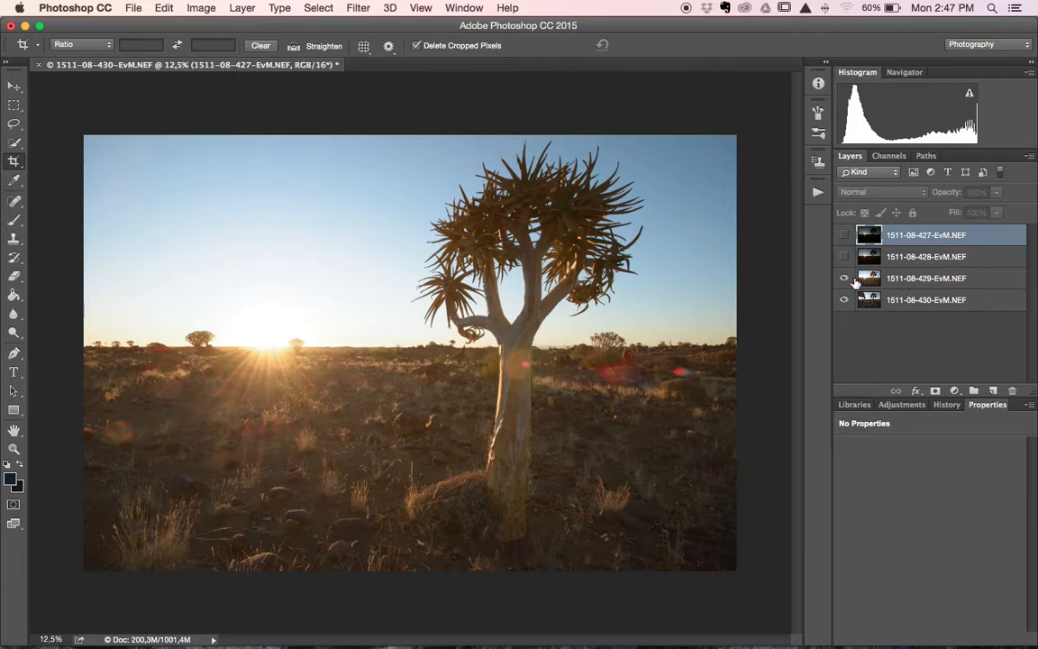
left_click(844, 279)
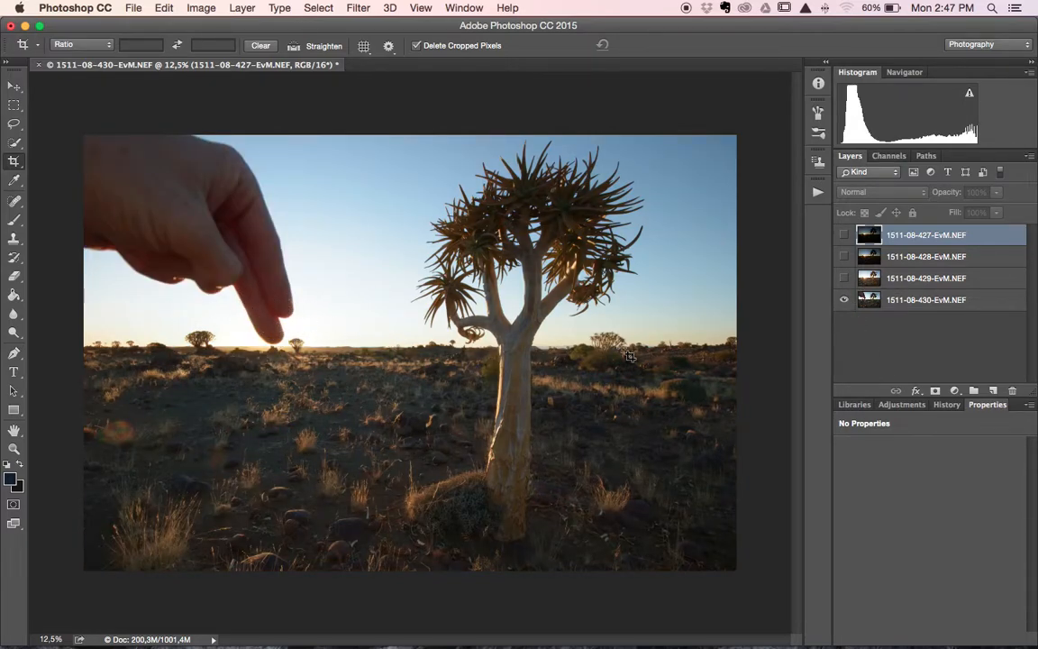
left_click(844, 279)
left_click(844, 257)
left_click(844, 235)
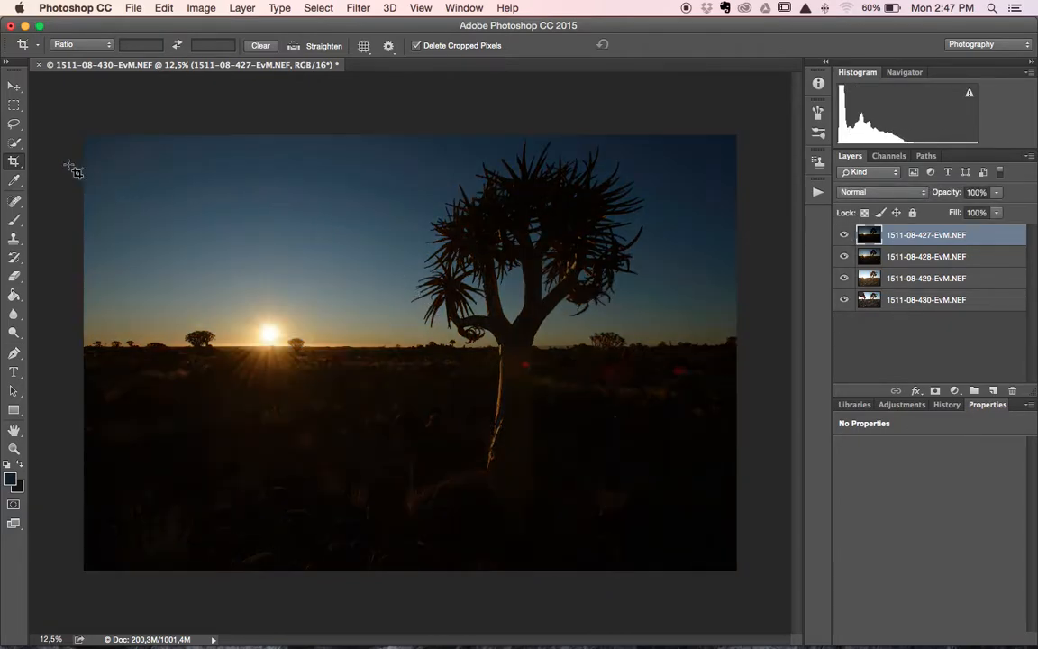
Lasso a freehand star shape around the sun and its rays, and turn it into a mask on the 1511-08-427 layer
left_click(15, 125)
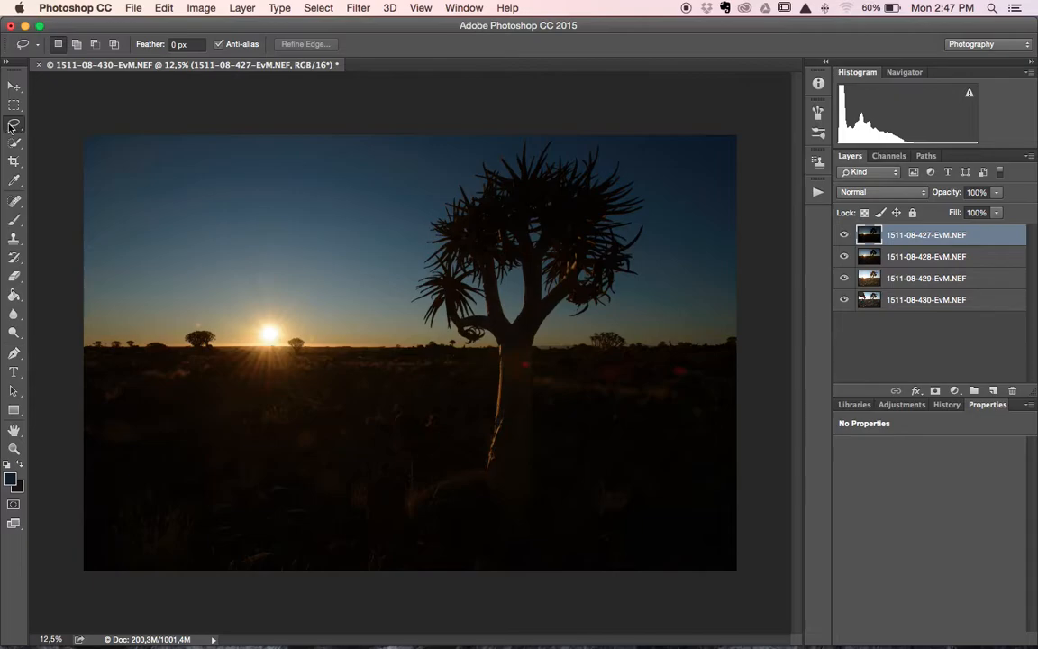
mouse_move(277, 288)
left_mouse_down()
mouse_move(324, 278)
mouse_move(294, 307)
mouse_move(323, 302)
mouse_move(300, 317)
mouse_move(326, 323)
mouse_move(304, 327)
mouse_move(325, 348)
mouse_move(306, 341)
mouse_move(315, 371)
mouse_move(303, 366)
mouse_move(324, 403)
mouse_move(297, 377)
mouse_move(301, 410)
mouse_move(284, 383)
mouse_move(279, 412)
mouse_move(267, 383)
mouse_move(250, 411)
mouse_move(252, 393)
mouse_move(232, 389)
mouse_move(239, 374)
mouse_move(225, 374)
mouse_move(236, 366)
mouse_move(212, 365)
mouse_move(230, 359)
mouse_move(193, 332)
mouse_move(241, 337)
mouse_move(218, 318)
mouse_move(251, 324)
mouse_move(236, 290)
mouse_move(257, 315)
mouse_move(260, 266)
mouse_move(275, 300)
left_mouse_up()
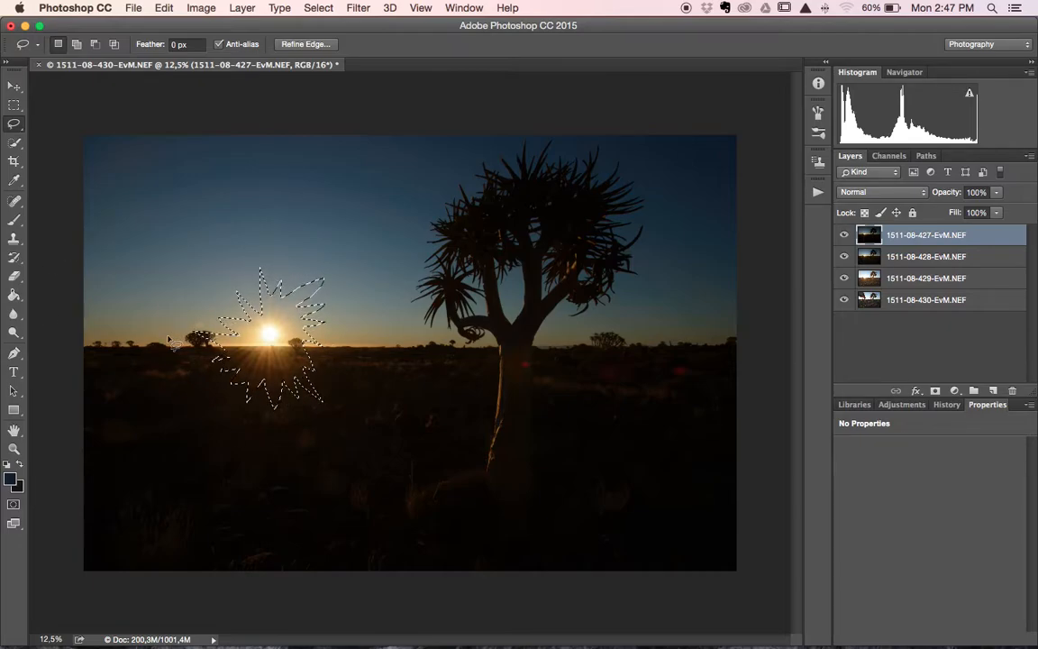
left_click(935, 391)
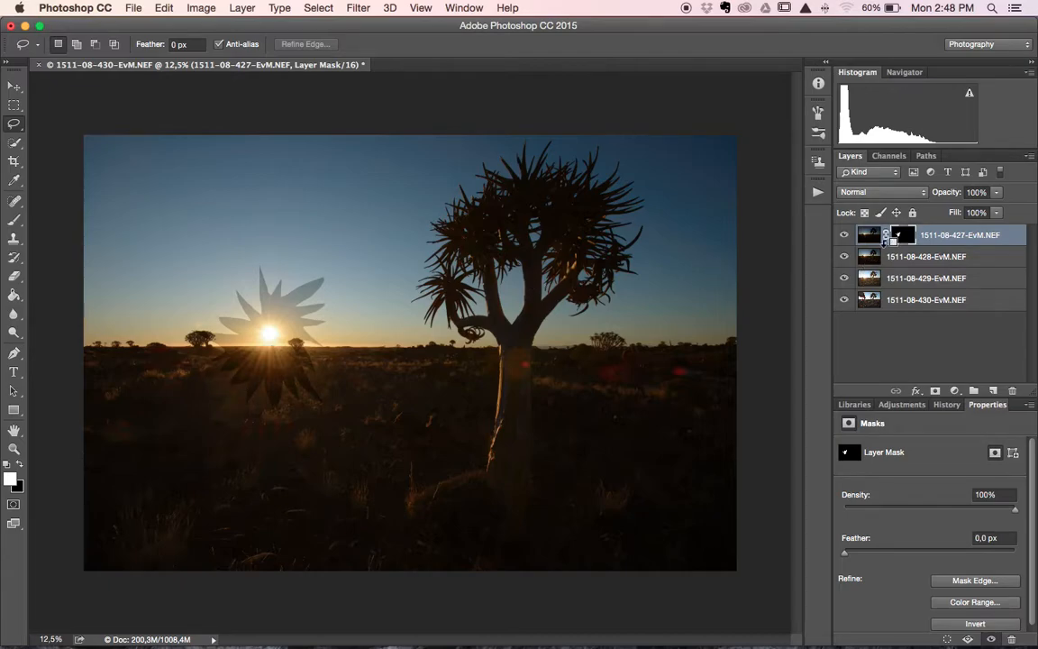
Check the sunburst mask on its own against the image and set its feather to 98.4 px
left_click(903, 235, "alt")
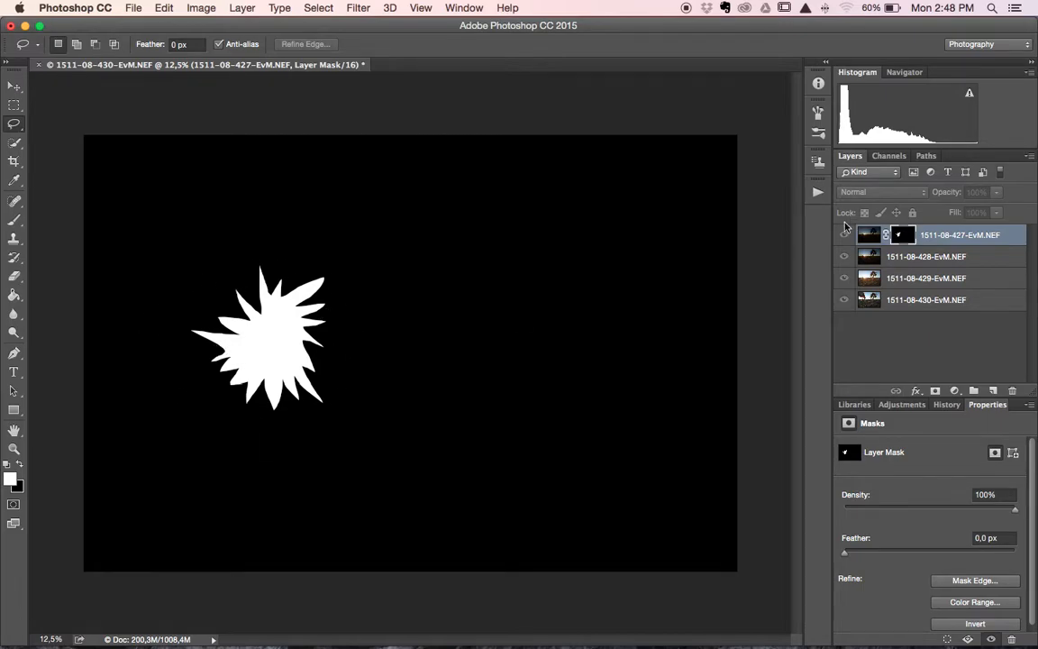
left_click(869, 235)
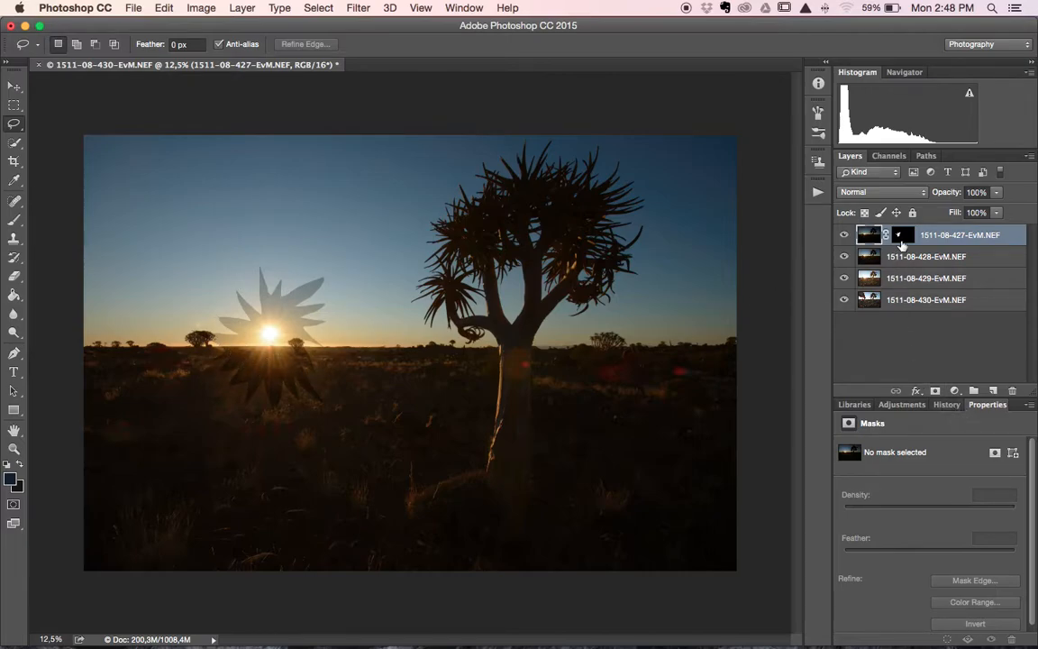
left_click(898, 236)
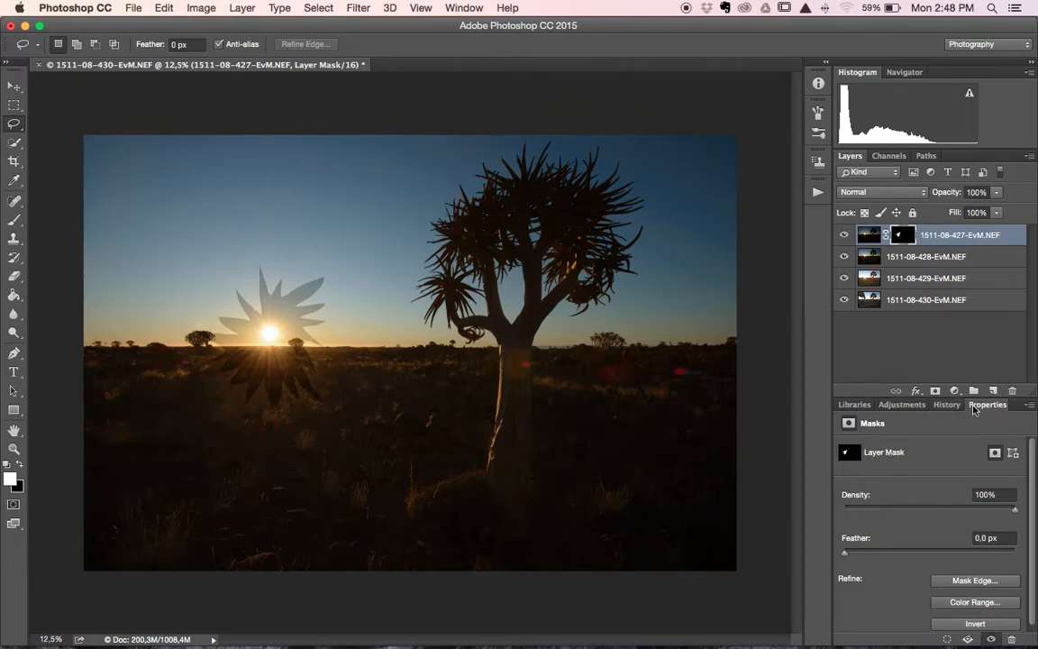
left_click_drag(844, 559, 940, 555)
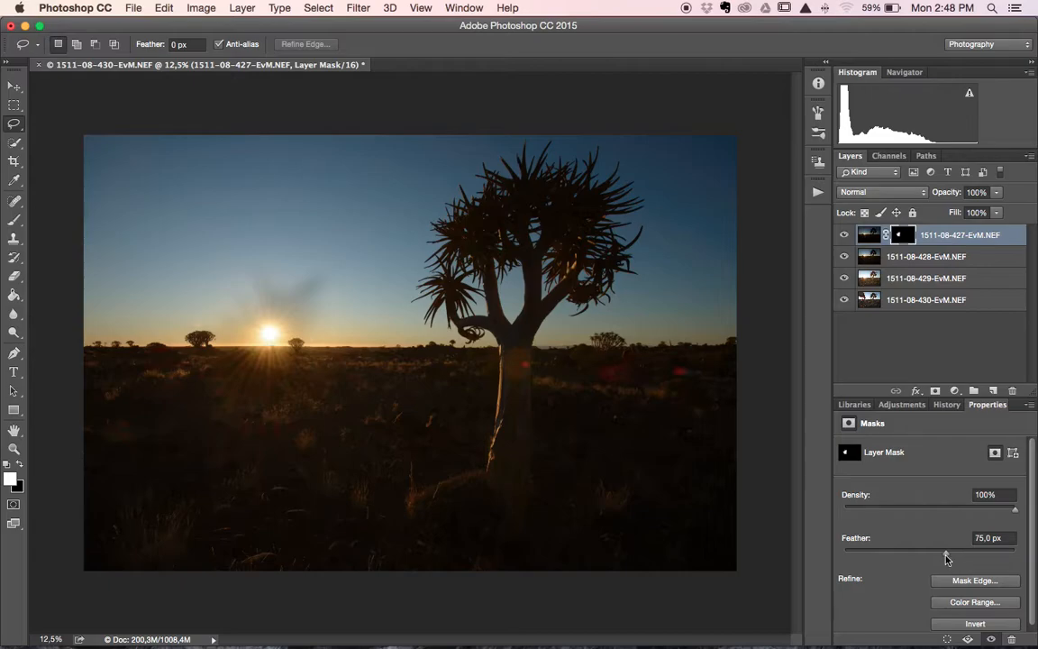
left_click_drag(946, 559, 953, 556)
Lower the 1511-08-427 layer's opacity to 32% and toggle its visibility to compare the image with and without the sunburst
left_click(997, 193)
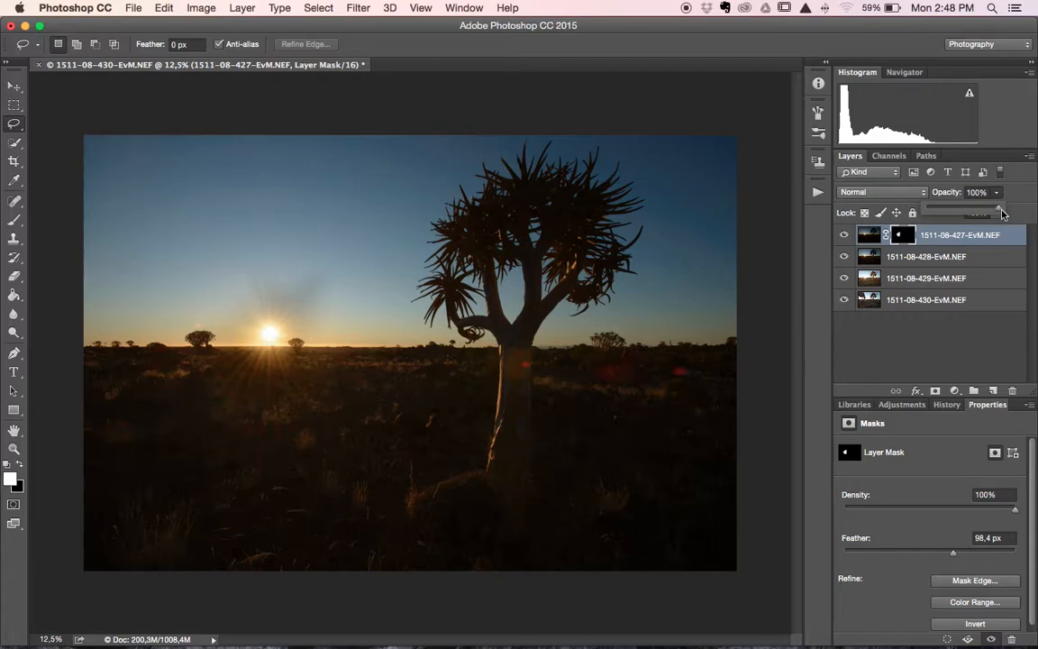
left_click_drag(1000, 212, 973, 213)
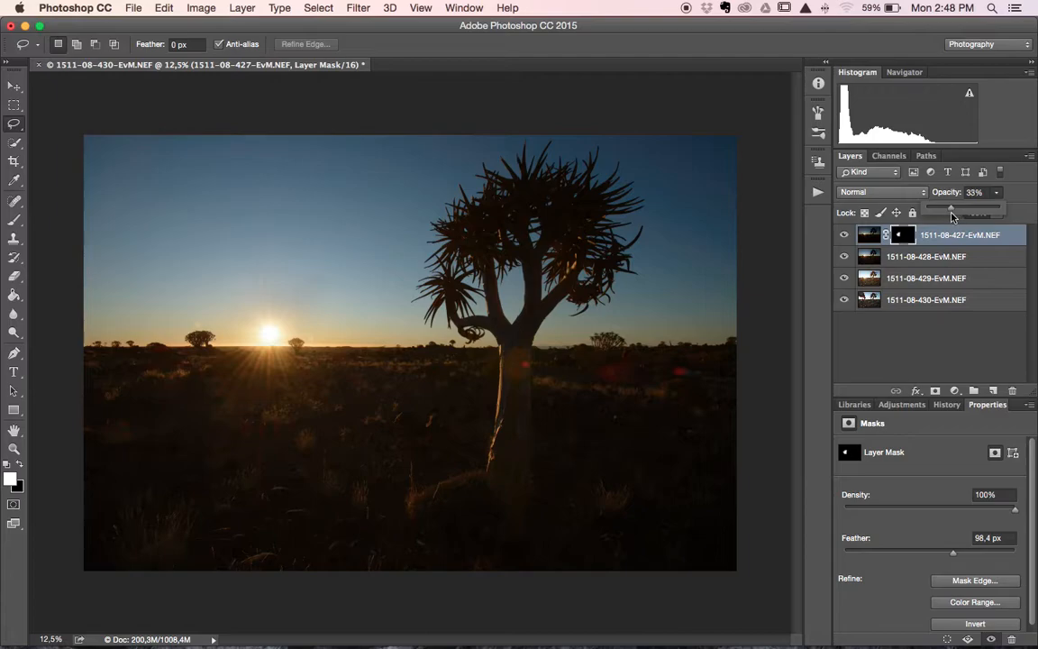
left_click(845, 237)
left_click(844, 238)
left_click(845, 238)
left_click(845, 238)
left_click(845, 238)
left_click(845, 238)
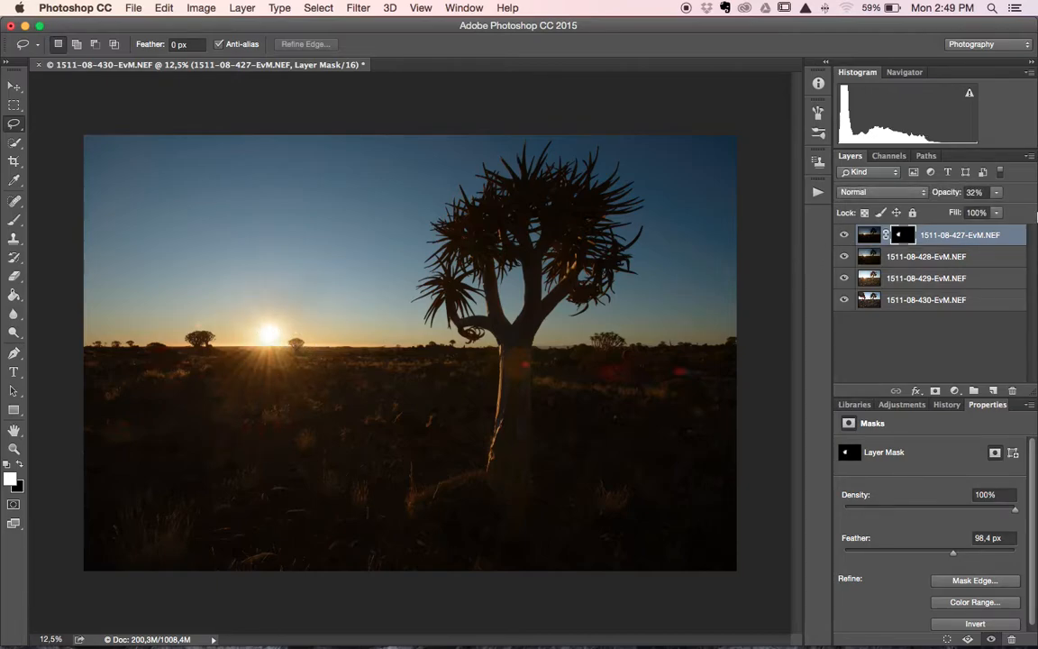
left_click(845, 236)
left_click(845, 236)
left_click(845, 236)
left_click(845, 236)
Merge the 1511-08-427 and 1511-08-428 layers into one layer
left_click(936, 261, "shift")
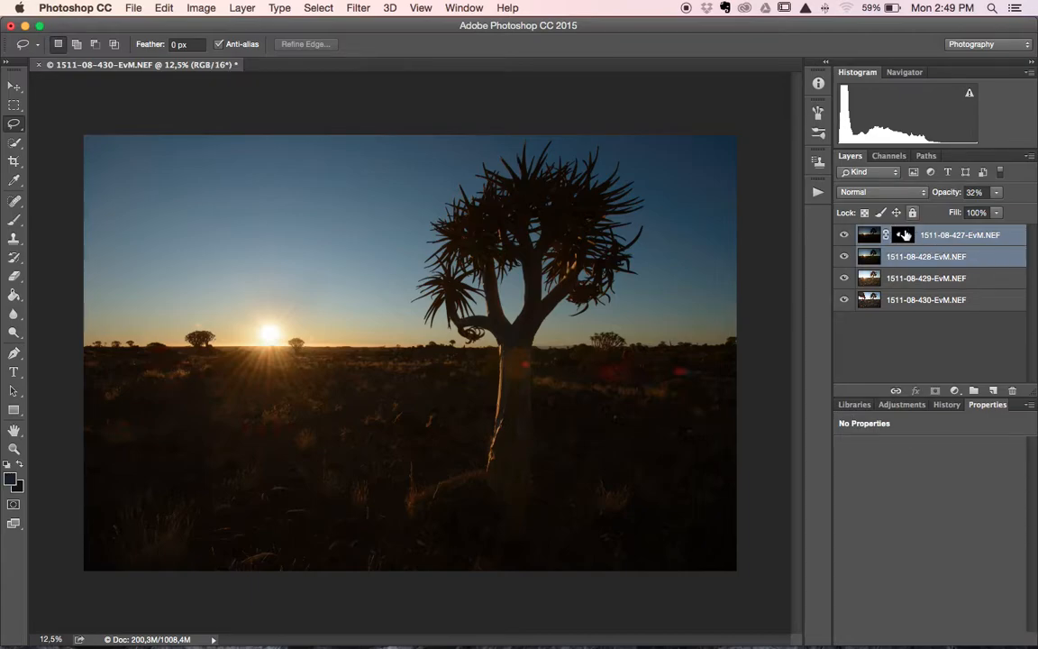
left_click(1030, 156)
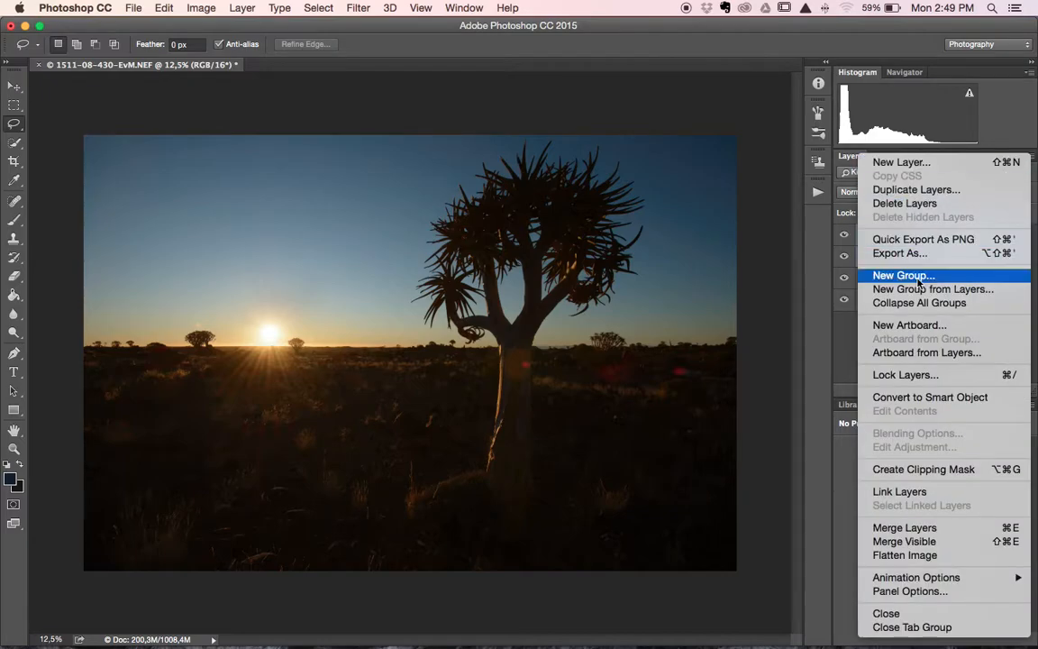
left_click(943, 531)
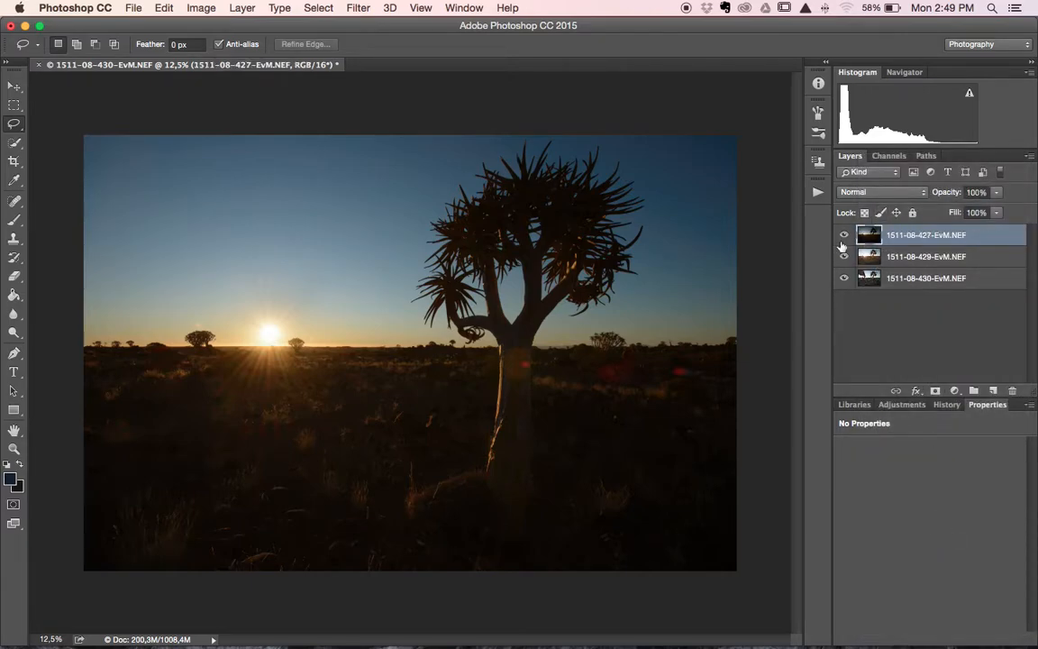
Toggle the visibility of the merged 1511-08-427 layer and the 1511-08-429 layer to compare sky, foreground and tree exposures
left_click(843, 235)
left_click(843, 235)
left_click(844, 235)
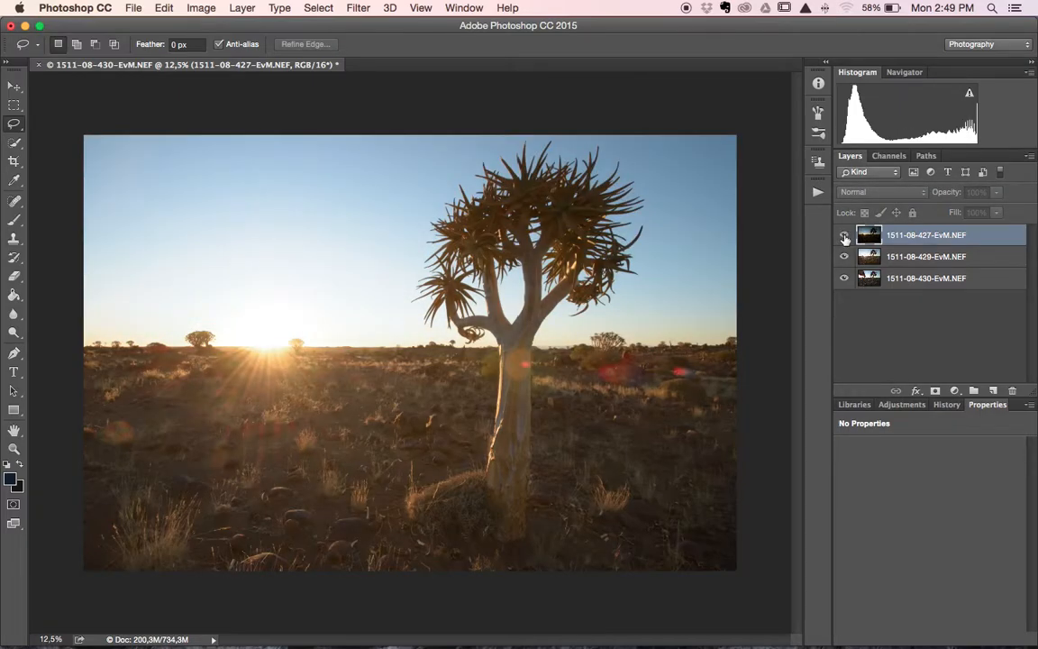
left_click(843, 235)
left_click(844, 235)
left_click(844, 258)
left_click(844, 238)
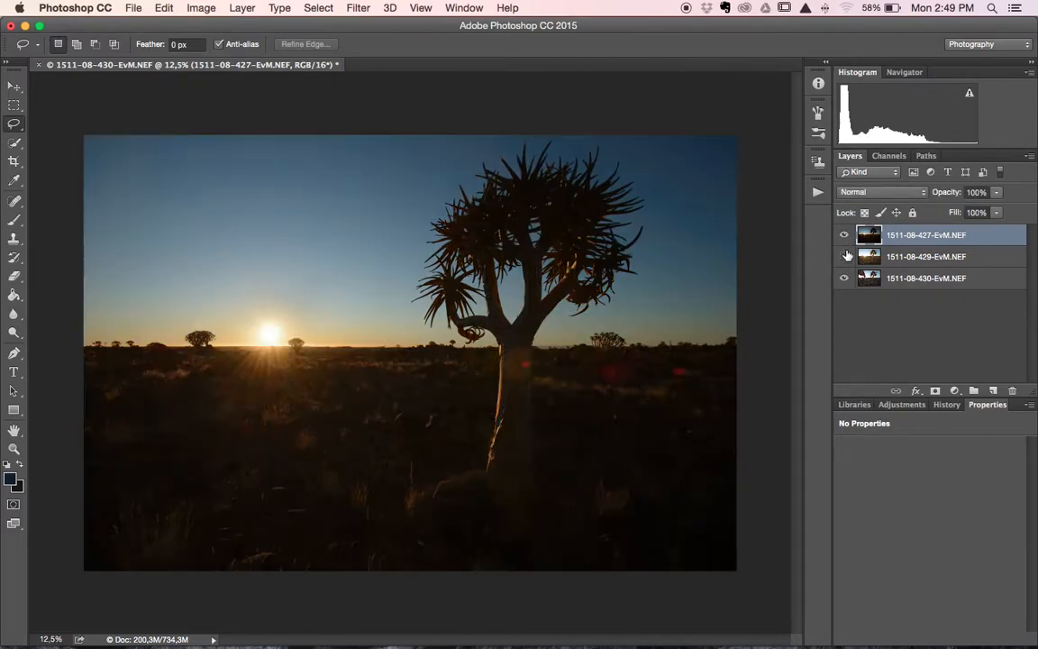
left_click(844, 235)
left_click(845, 235)
left_click(845, 235)
left_click(845, 235)
left_click(845, 235)
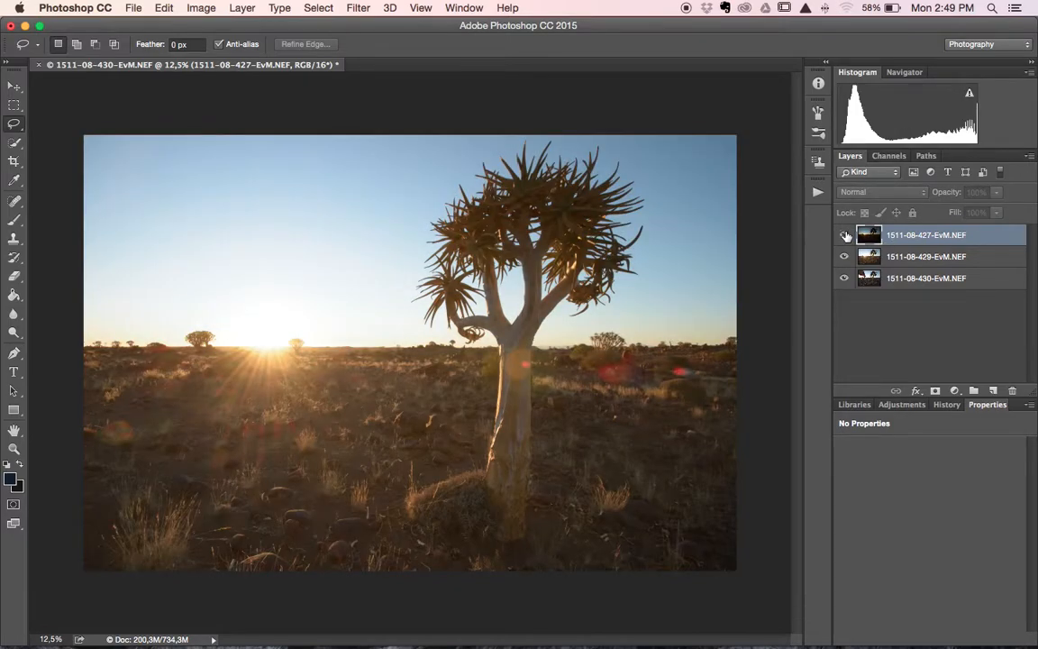
left_click(845, 235)
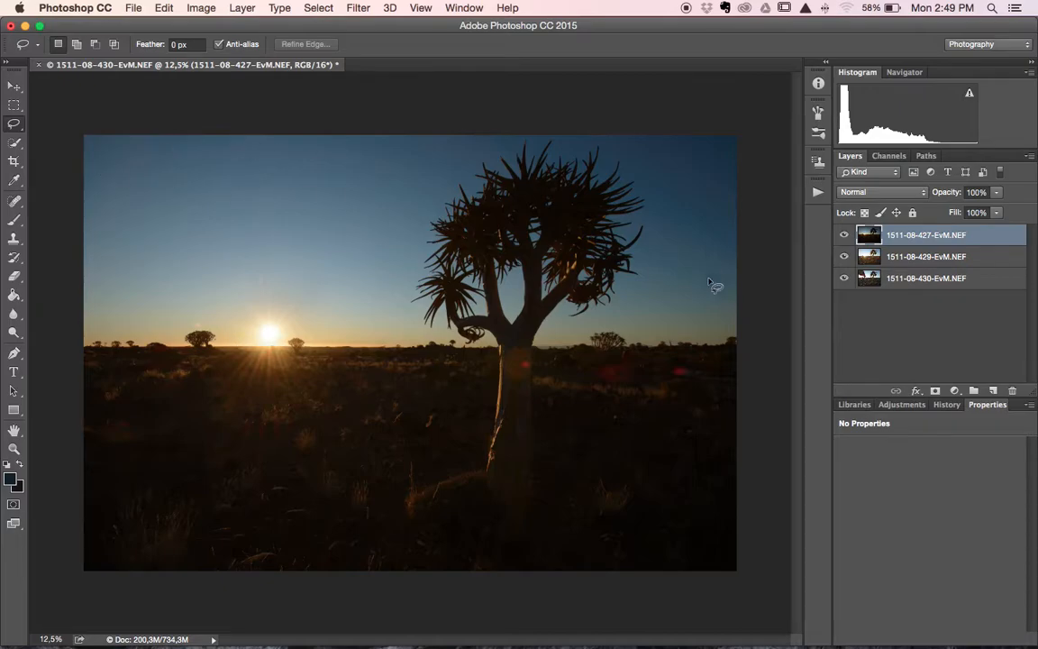
left_click(845, 235)
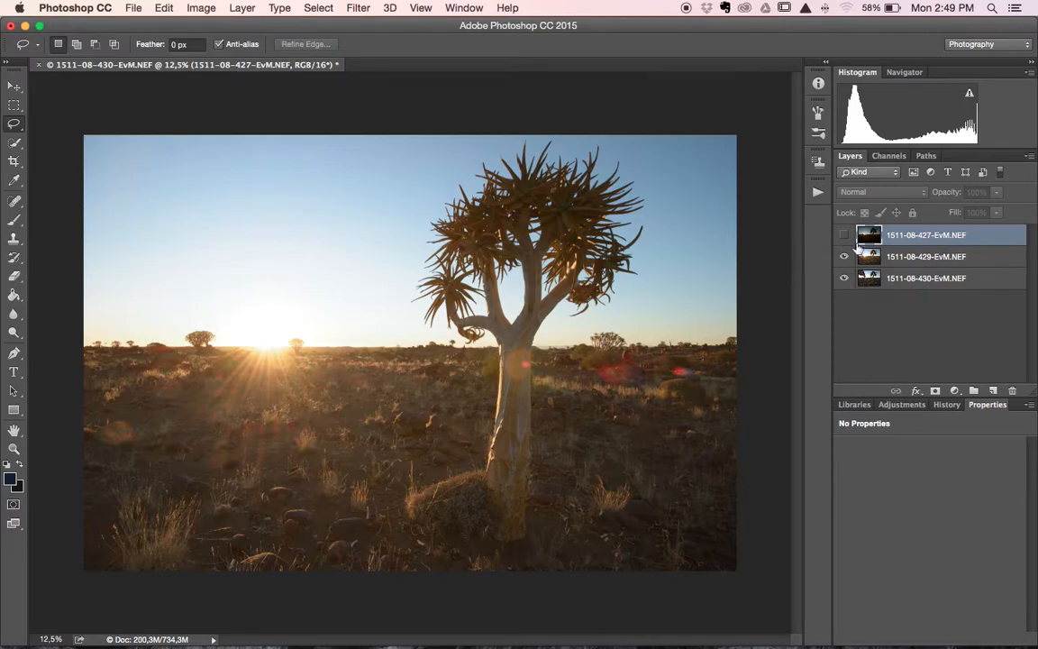
left_click(844, 235)
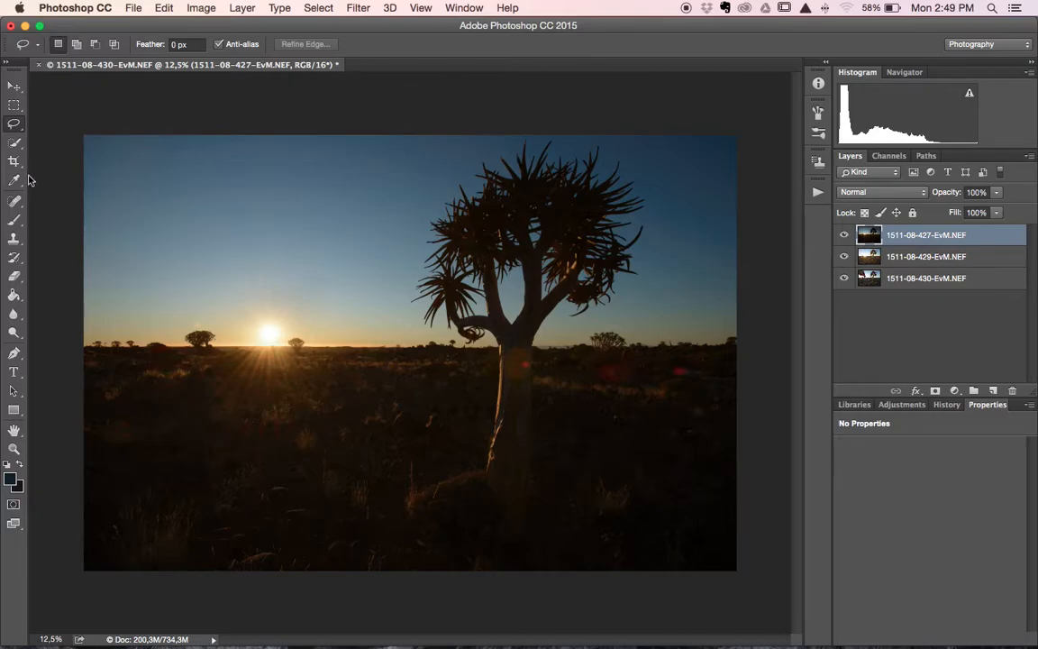
Lasso the foreground below the horizon, add part of the tree's crown, and subtract a strip along the horizon beside the trunk
mouse_move(67, 355)
left_mouse_down()
mouse_move(768, 348)
mouse_move(822, 609)
mouse_move(646, 570)
mouse_move(84, 570)
mouse_move(4, 462)
mouse_move(3, 335)
left_mouse_up()
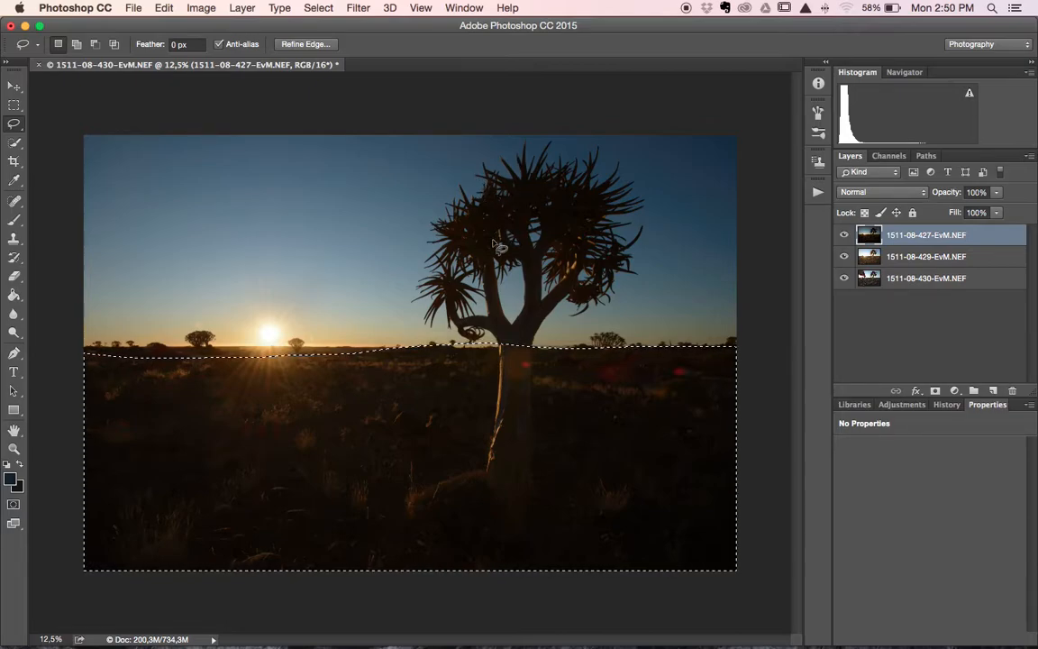
key("shift")
mouse_move(470, 220)
left_mouse_down()
mouse_move(451, 236)
mouse_move(462, 263)
mouse_move(512, 241)
mouse_move(444, 193)
mouse_move(415, 226)
mouse_move(446, 225)
left_mouse_up()
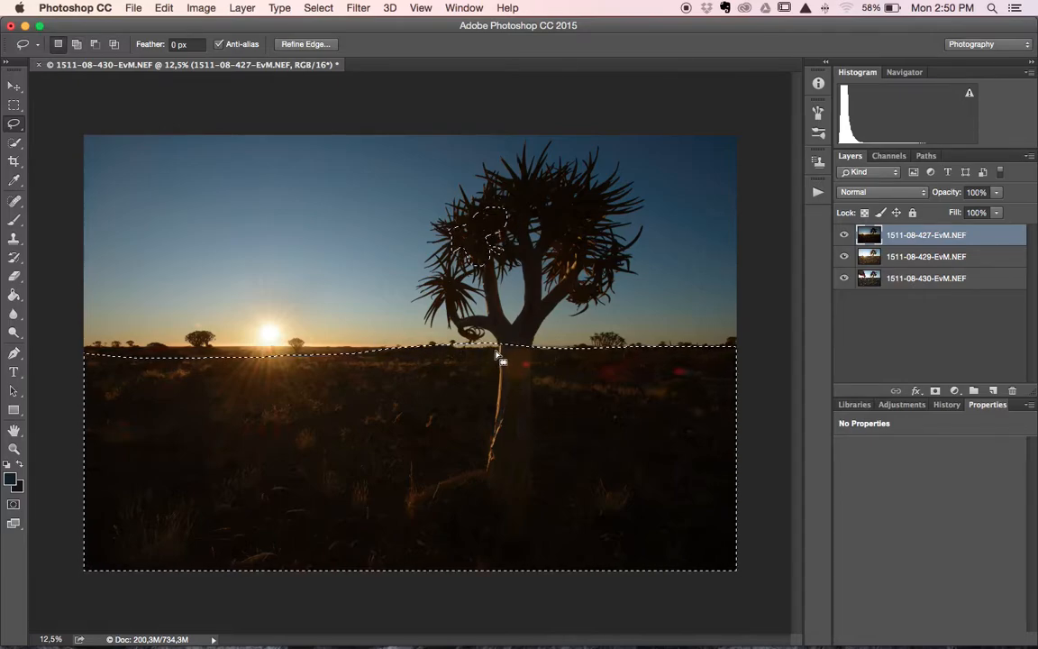
key("alt")
mouse_move(364, 342)
left_mouse_down()
mouse_move(507, 353)
mouse_move(366, 343)
left_mouse_up()
key("shift")
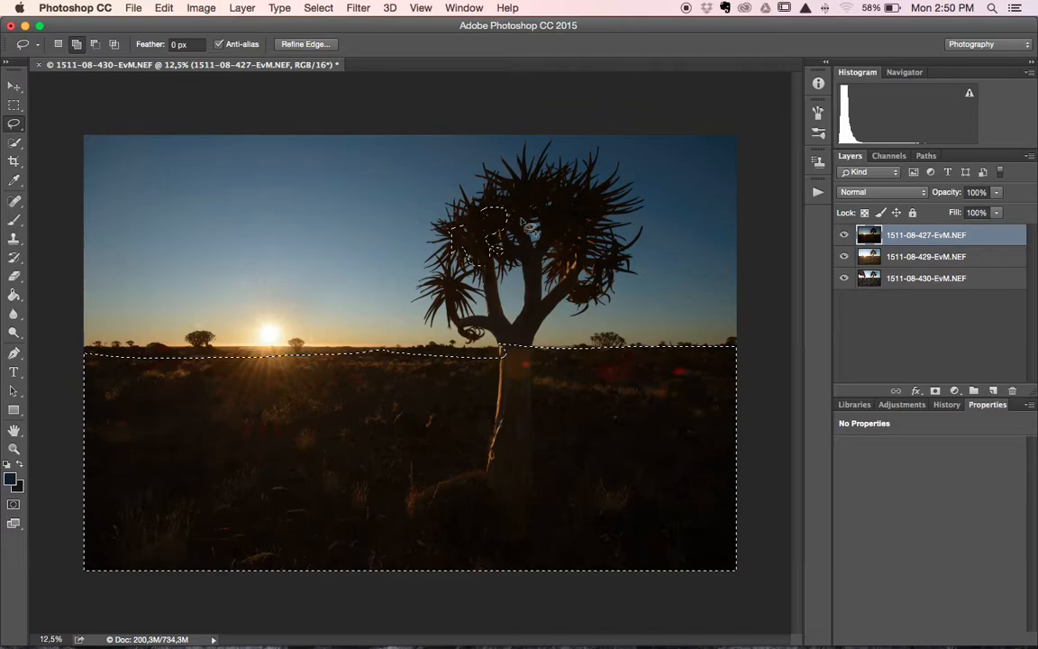
Add the rest of the tree's crown and branches to the selection and turn it into an inverted mask on the 1511-08-427 layer
mouse_move(525, 180)
left_mouse_down()
mouse_move(507, 216)
mouse_move(527, 235)
mouse_move(576, 227)
mouse_move(597, 208)
mouse_move(467, 167)
left_mouse_up()
mouse_move(448, 278)
left_mouse_down()
mouse_move(460, 326)
mouse_move(482, 337)
mouse_move(504, 322)
mouse_move(486, 260)
mouse_move(500, 336)
mouse_move(416, 285)
mouse_move(419, 261)
left_mouse_up()
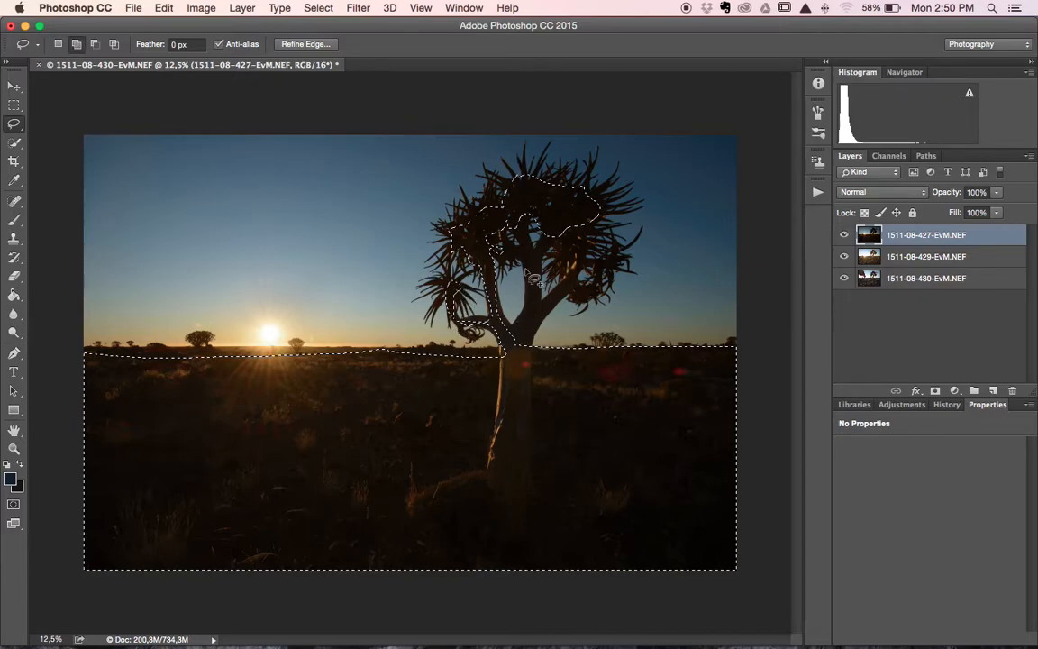
mouse_move(491, 242)
left_mouse_down()
mouse_move(530, 256)
mouse_move(461, 221)
mouse_move(454, 234)
mouse_move(464, 238)
left_mouse_up()
mouse_move(528, 229)
left_mouse_down()
mouse_move(510, 219)
mouse_move(500, 243)
mouse_move(532, 263)
mouse_move(559, 242)
mouse_move(512, 216)
left_mouse_up()
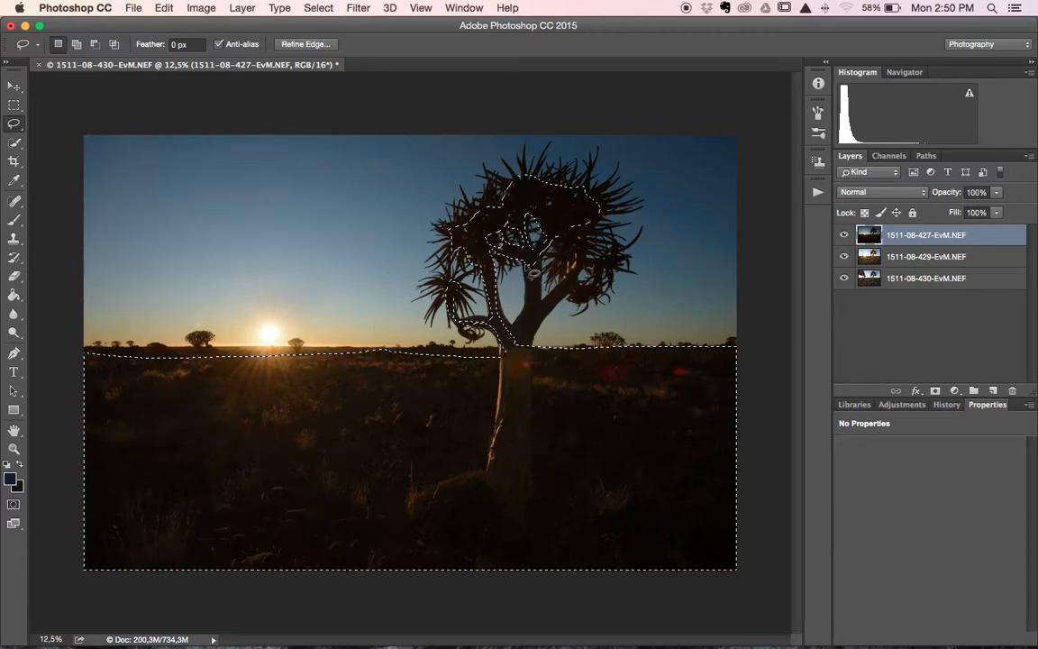
mouse_move(530, 302)
left_mouse_down()
mouse_move(515, 366)
mouse_move(531, 357)
mouse_move(530, 340)
mouse_move(562, 297)
mouse_move(586, 302)
mouse_move(585, 283)
mouse_move(608, 281)
mouse_move(613, 259)
mouse_move(587, 222)
mouse_move(574, 244)
mouse_move(575, 288)
mouse_move(543, 318)
mouse_move(548, 266)
mouse_move(543, 294)
left_mouse_up()
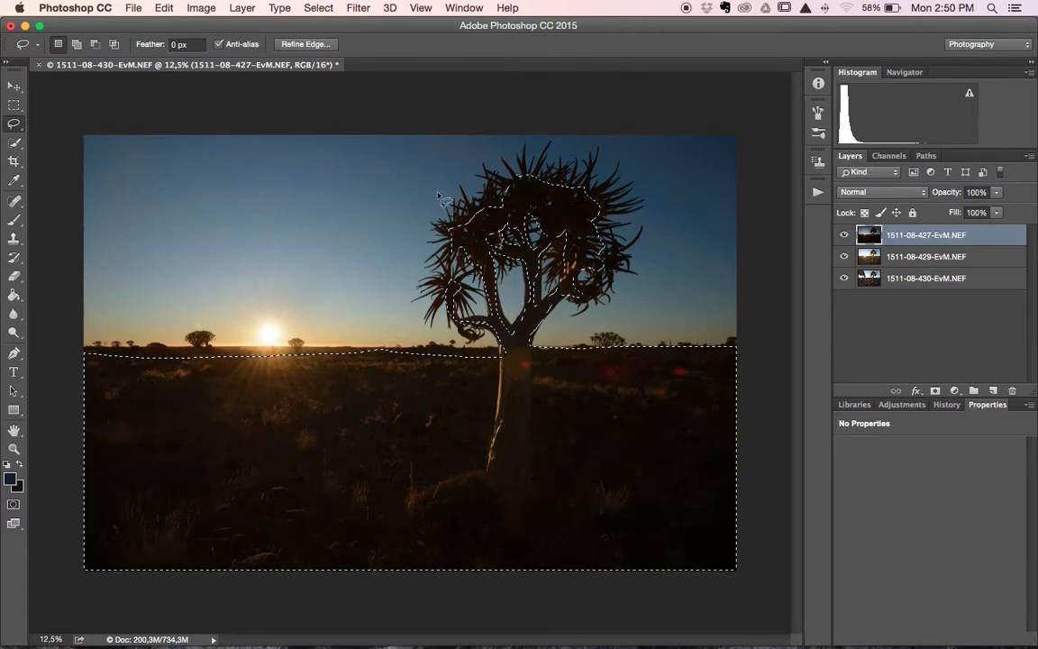
left_click(935, 391)
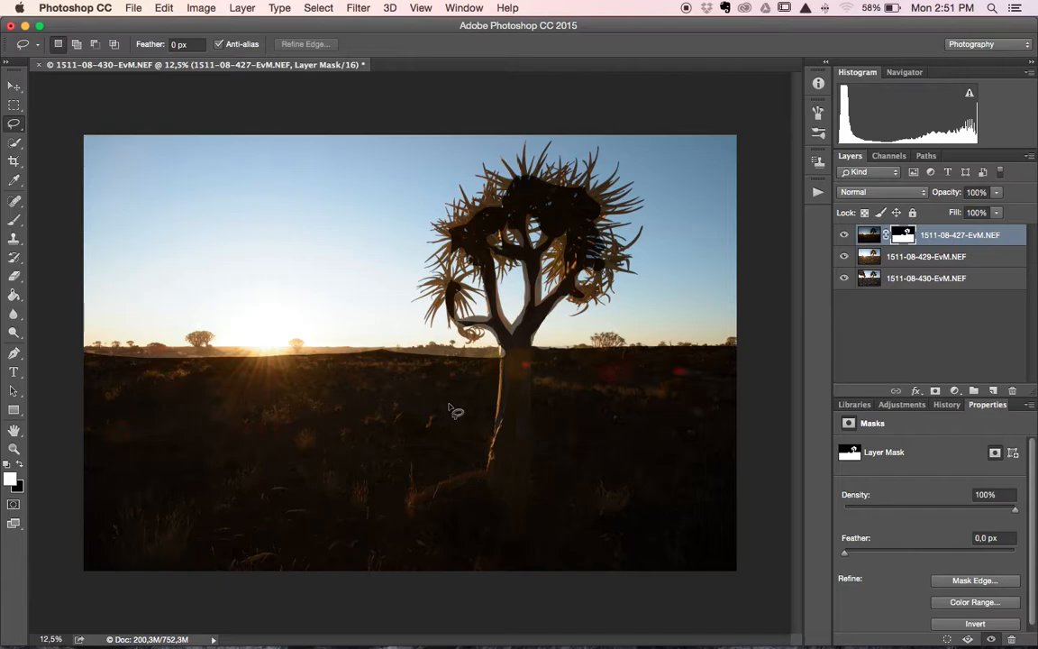
key("super+i")
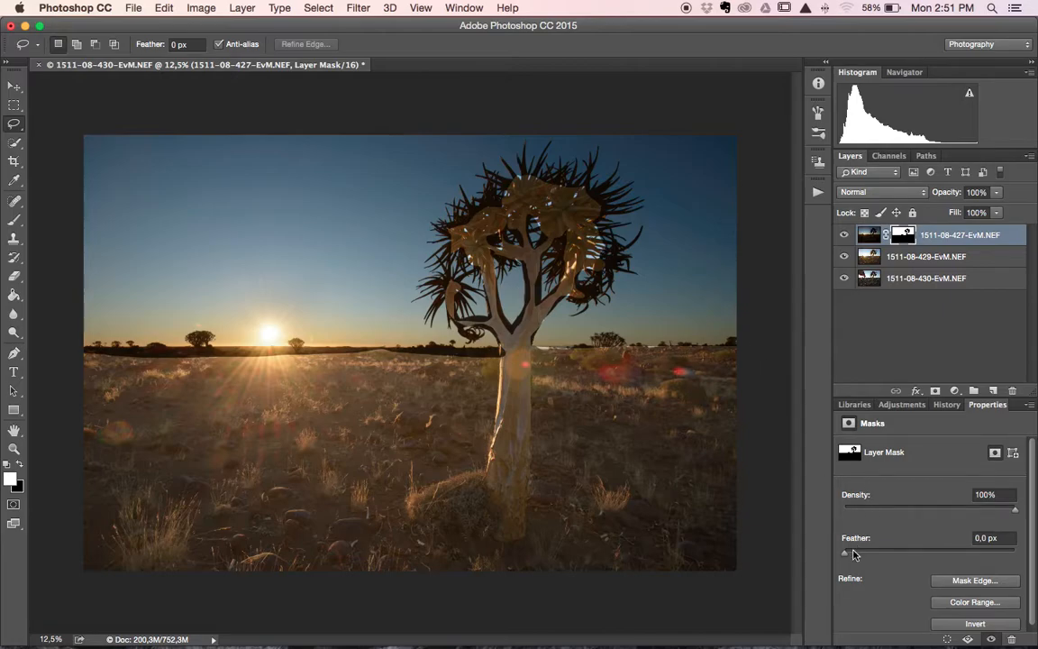
Feather the 1511-08-427 layer's mask to 154.7 px and lower the layer's opacity to 82%
left_click_drag(844, 559, 852, 559)
left_click_drag(929, 559, 956, 558)
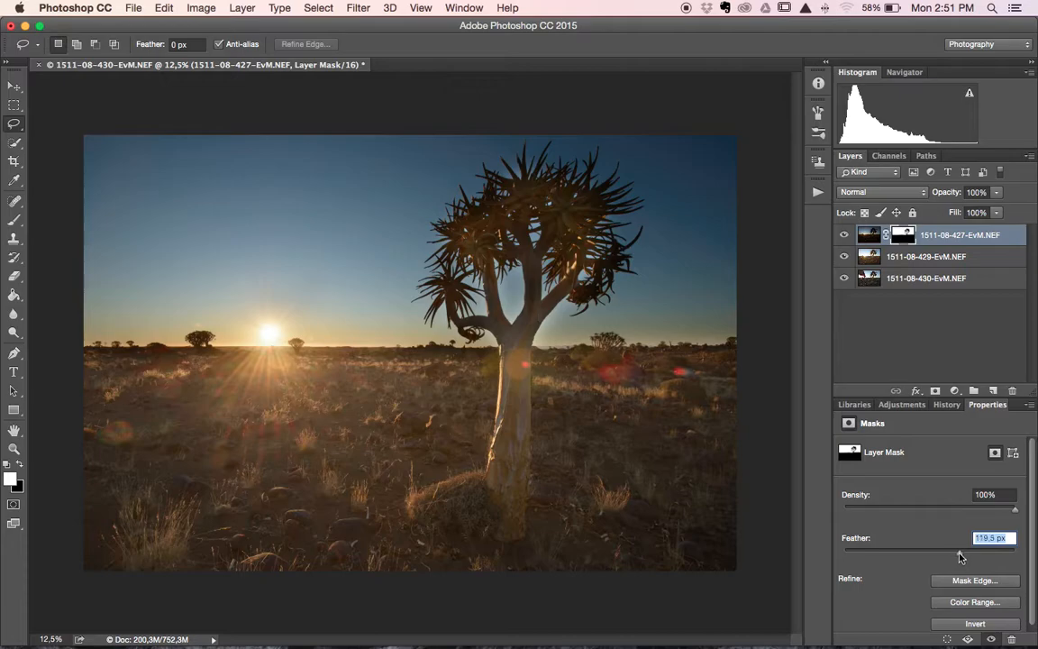
left_click(996, 192)
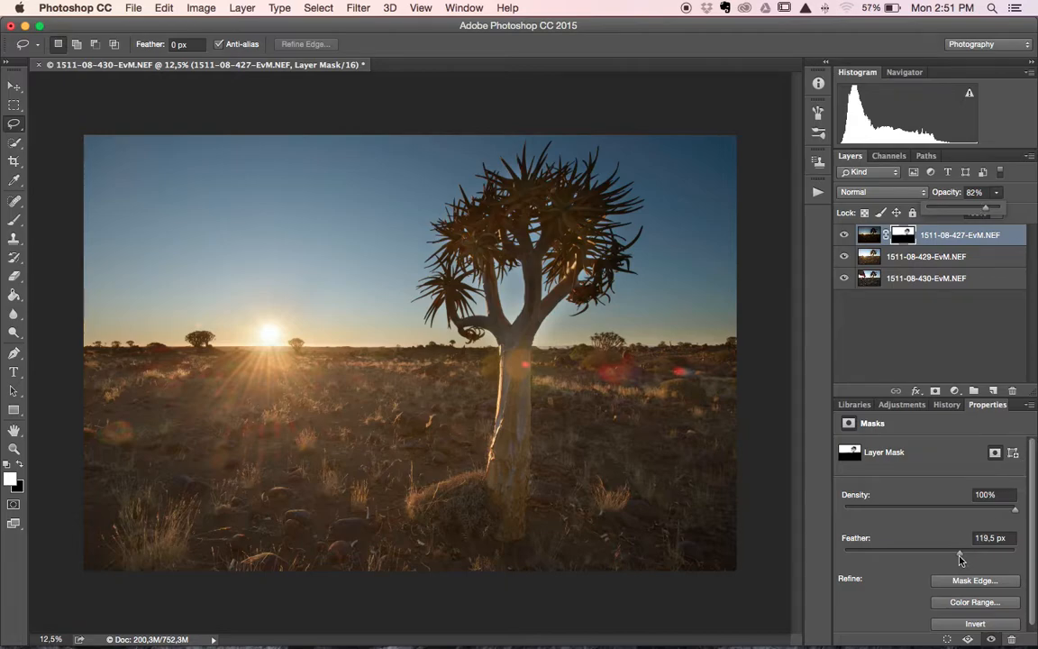
left_click_drag(960, 554, 980, 554)
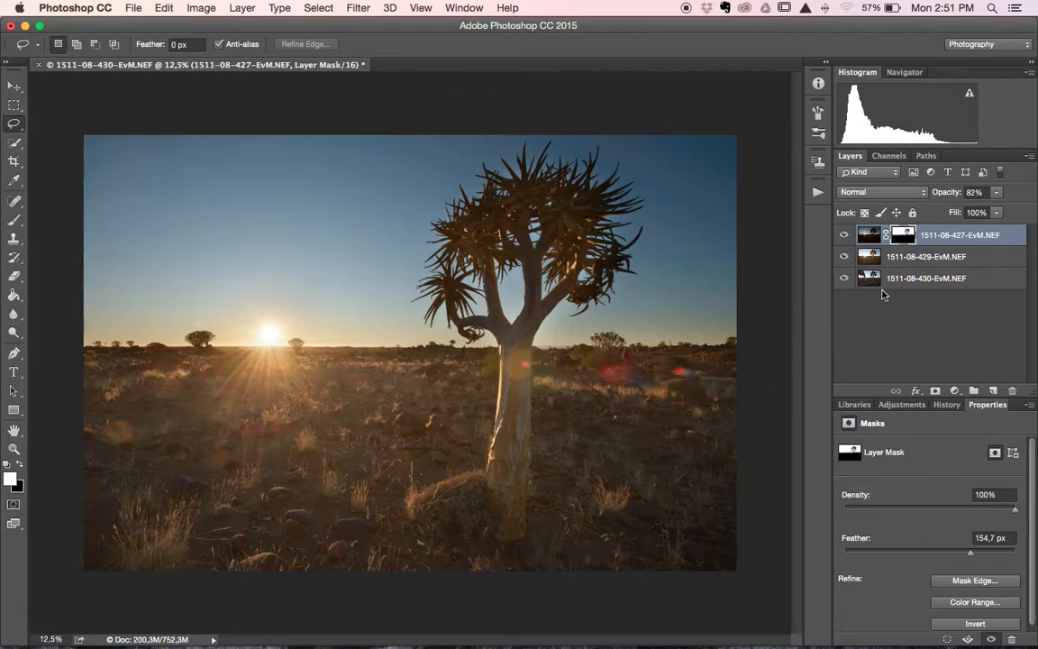
Check the 1511-08-429 layer by hiding and showing it, and give it a mask inverted to black
left_click(903, 258)
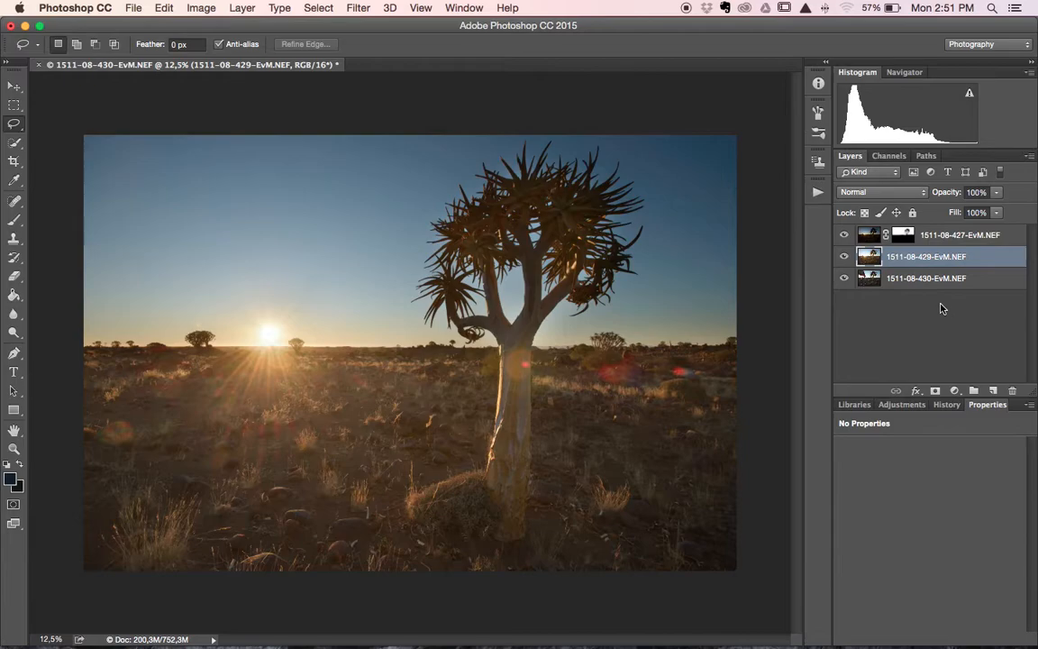
left_click(844, 257)
left_click(844, 257)
left_click(934, 391)
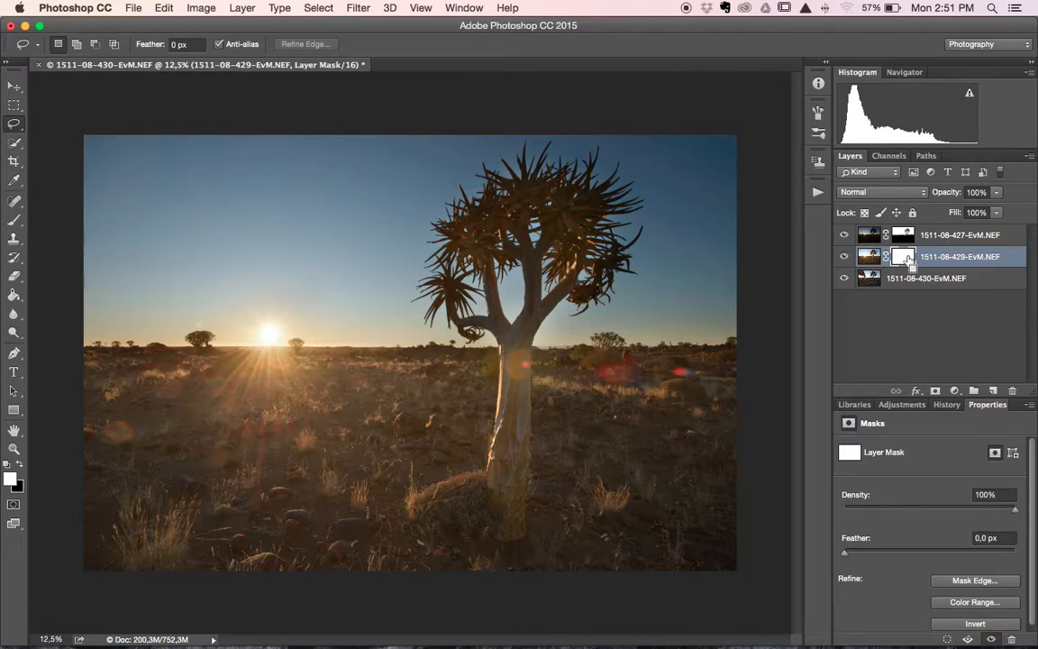
key("super+i")
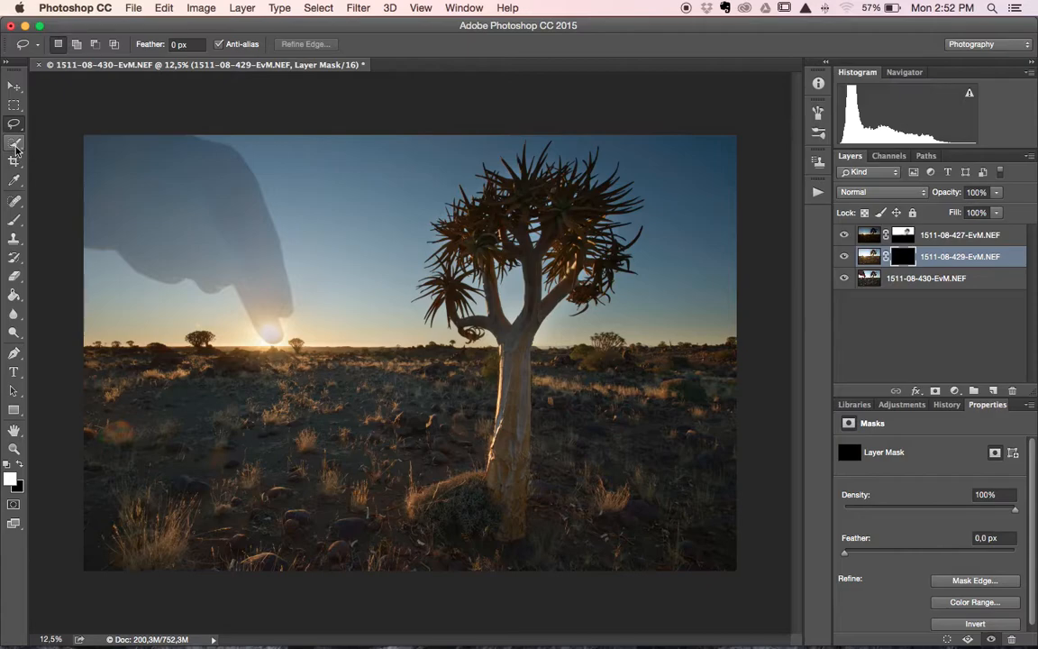
Set up a soft brush with 0% hardness and a size of 508 px for painting on the mask
left_click(13, 222)
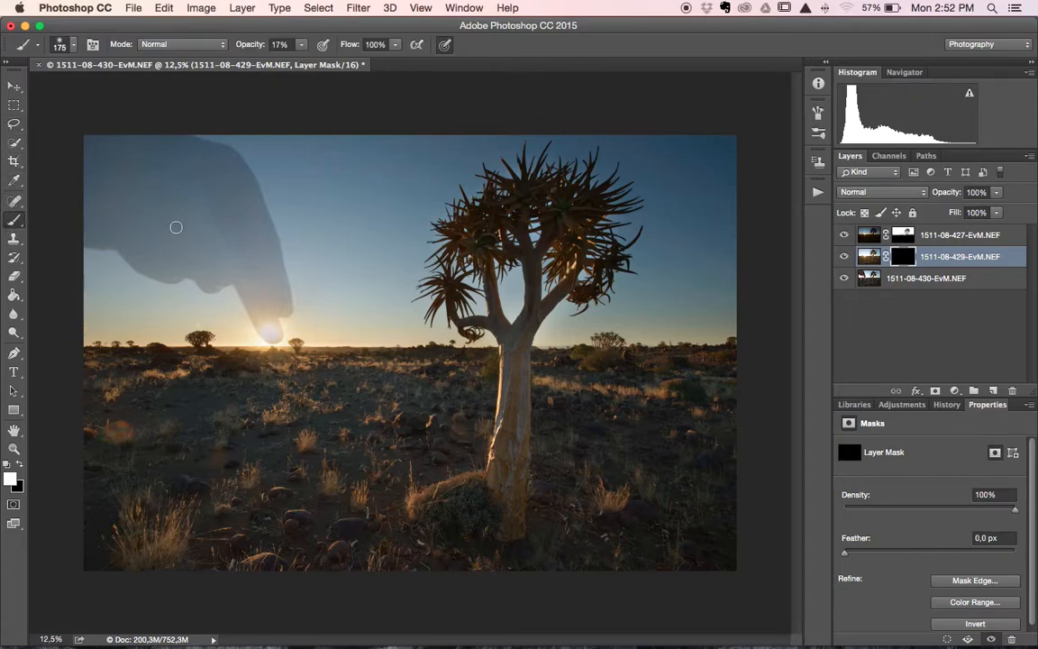
key("bracketright")
key("bracketright")
key("bracketright")
key("bracketright")
key("bracketright")
key("bracketright")
key("bracketright")
right_click(176, 230)
left_click_drag(290, 295, 251, 301)
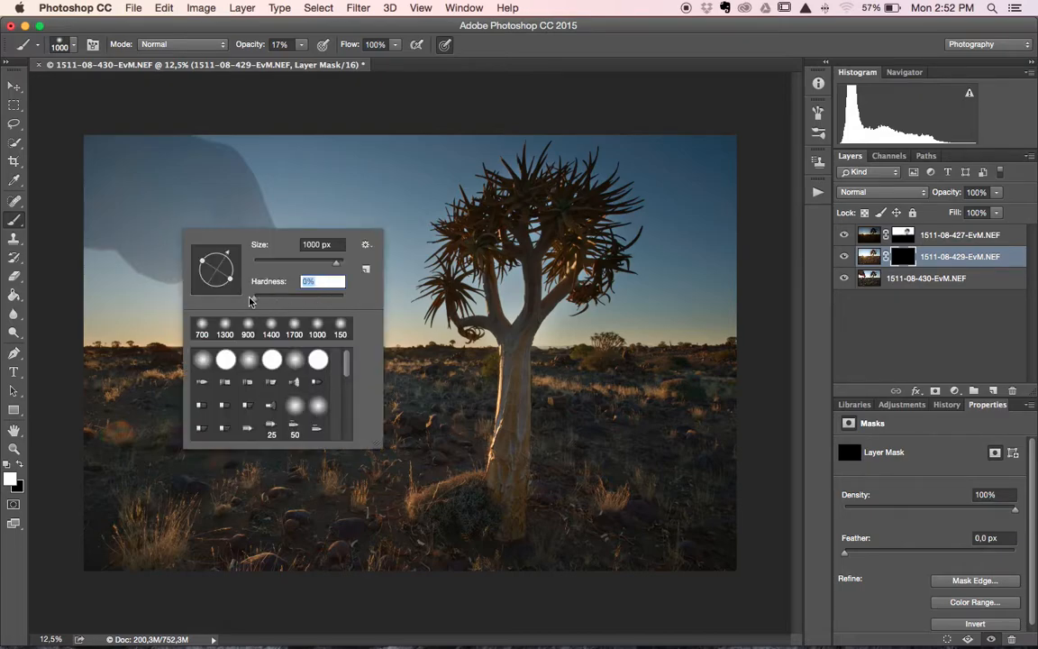
mouse_move(336, 262)
left_mouse_down()
mouse_move(322, 263)
mouse_move(332, 264)
left_mouse_up()
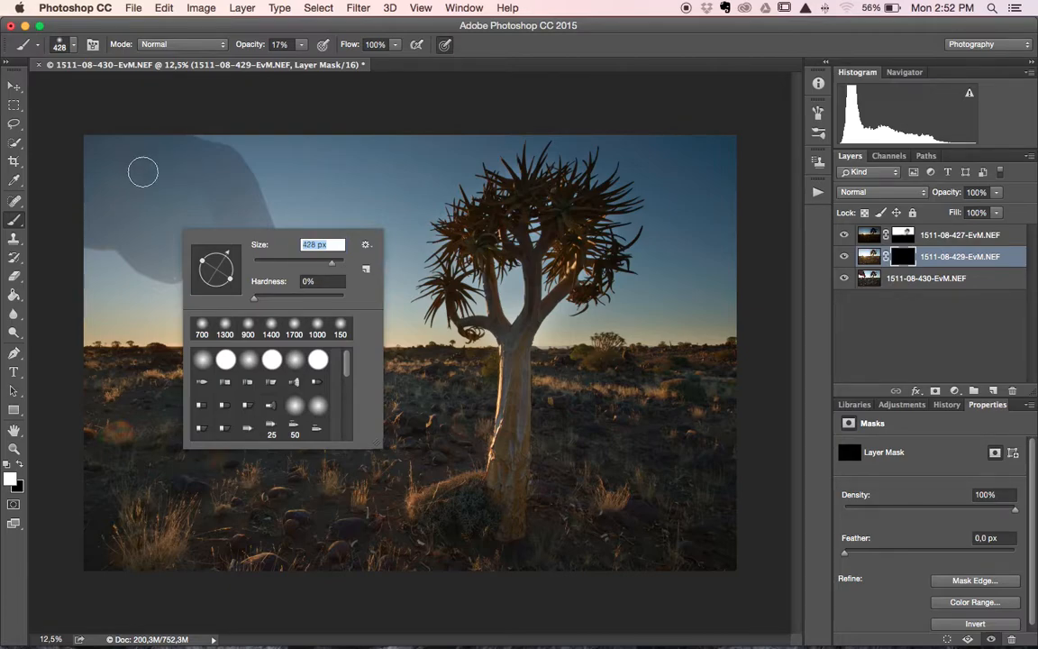
left_click_drag(334, 266, 333, 266)
key("Return")
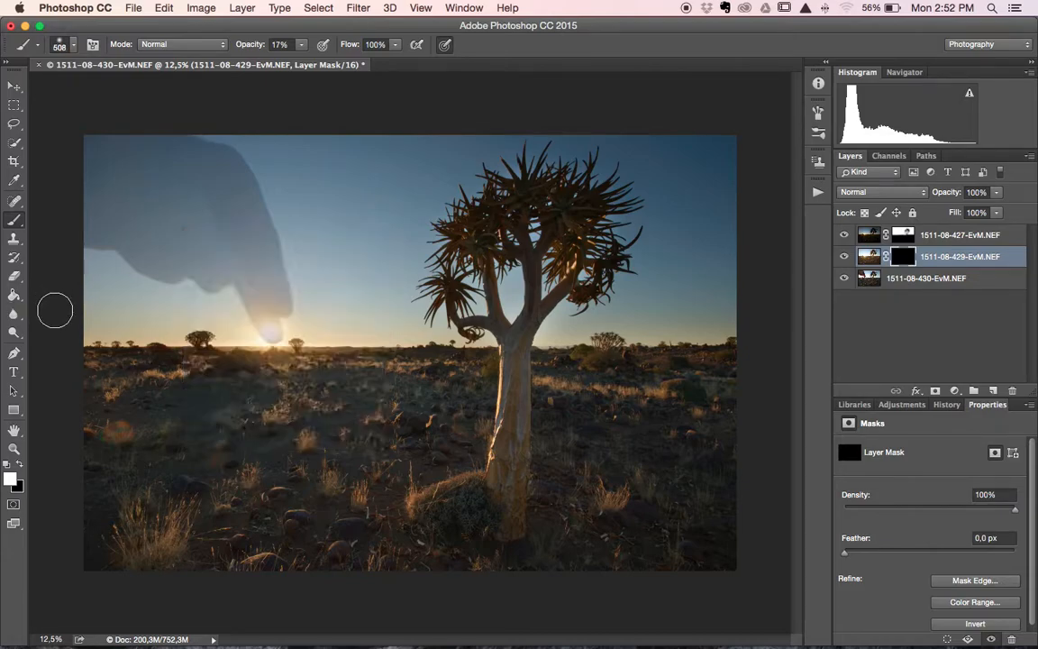
Raise the brush opacity to 100% and paint white on the 1511-08-429 mask over the upper part of the hand
left_click(257, 306)
left_click(109, 239)
left_click_drag(300, 47, 335, 58)
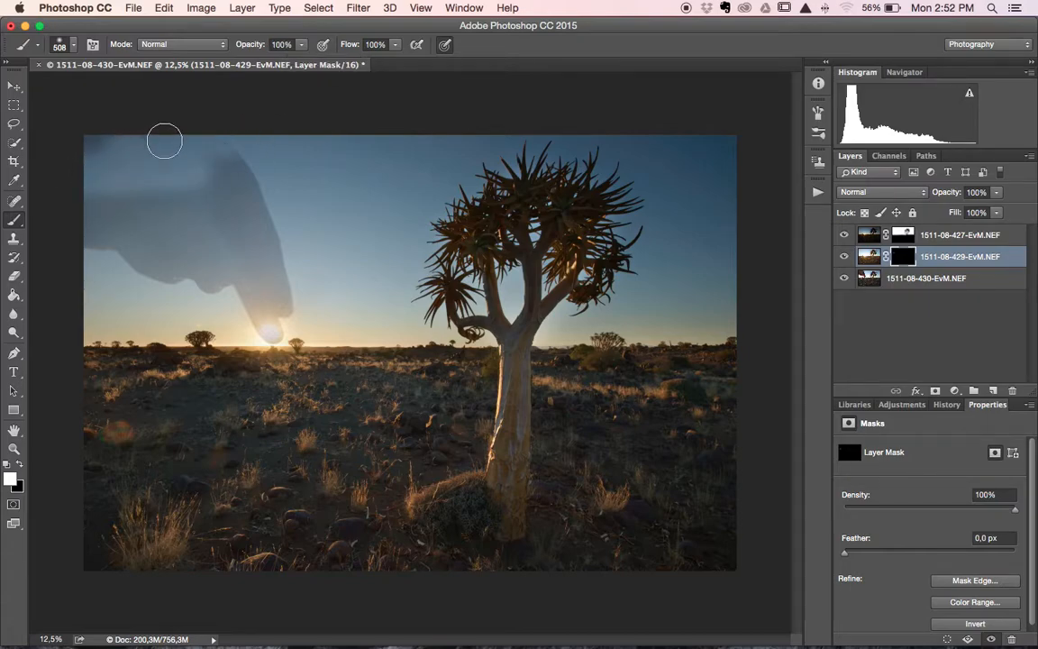
mouse_move(90, 180)
left_mouse_down()
mouse_move(115, 198)
mouse_move(244, 212)
mouse_move(144, 243)
mouse_move(150, 178)
left_mouse_up()
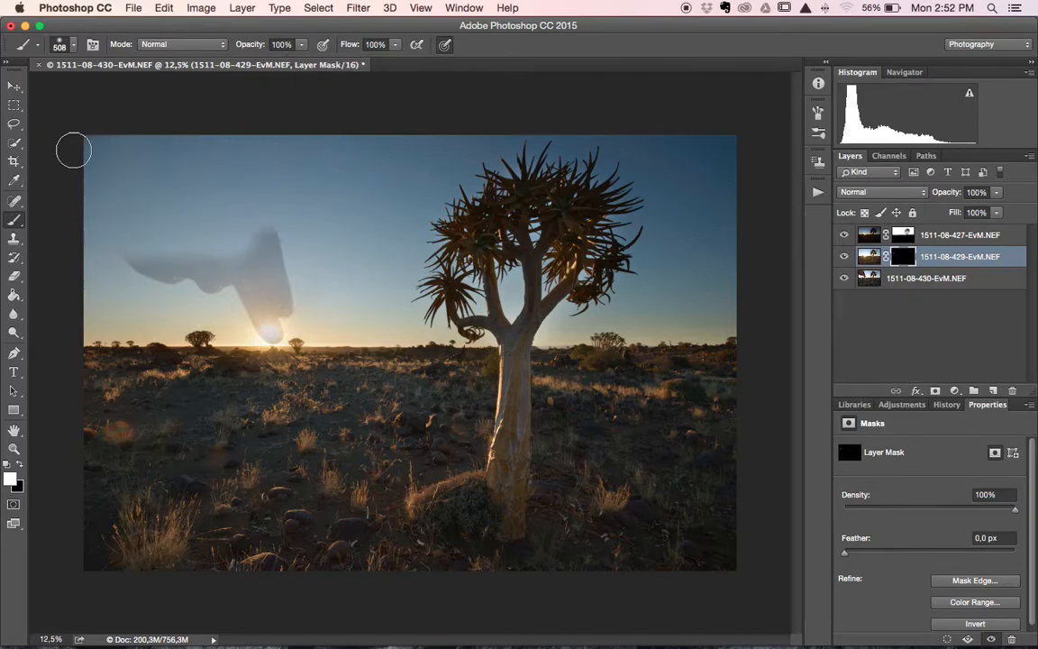
Enlarge the brush to 1300 px and paint white on the mask over the rest of the hand, the sky and the sun
key("bracketright")
key("bracketright")
key("bracketright")
key("bracketright")
key("bracketright")
key("bracketright")
key("bracketright")
key("bracketright")
mouse_move(104, 232)
left_mouse_down()
mouse_move(203, 234)
mouse_move(164, 267)
mouse_move(255, 253)
mouse_move(253, 272)
mouse_move(232, 286)
mouse_move(270, 322)
mouse_move(169, 281)
left_mouse_up()
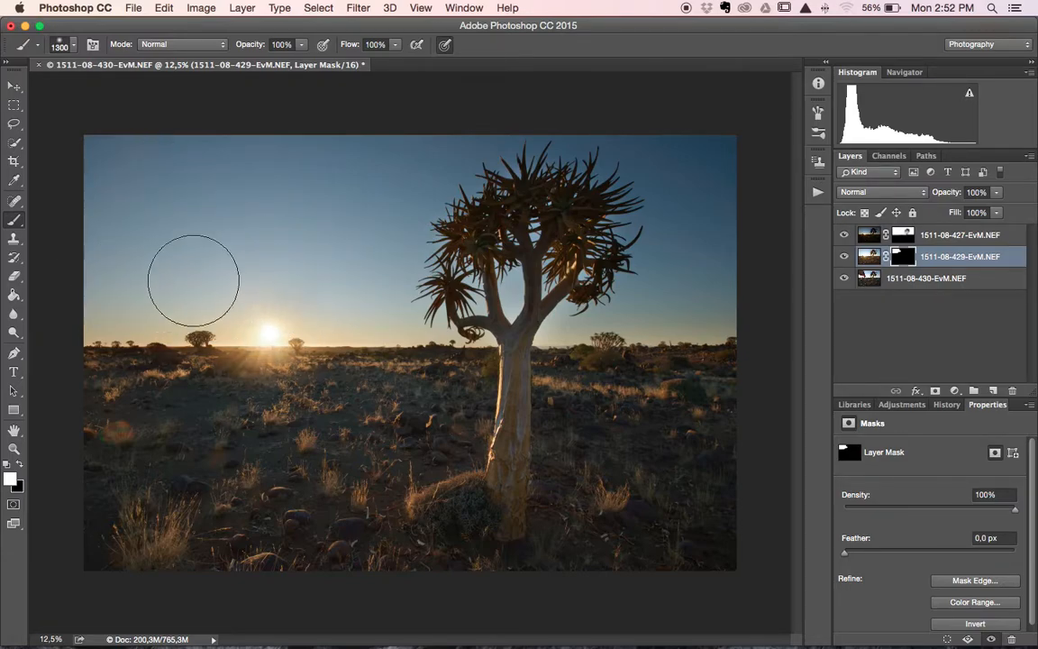
mouse_move(335, 290)
left_mouse_down()
mouse_move(380, 255)
mouse_move(396, 171)
mouse_move(494, 90)
mouse_move(487, 108)
left_mouse_up()
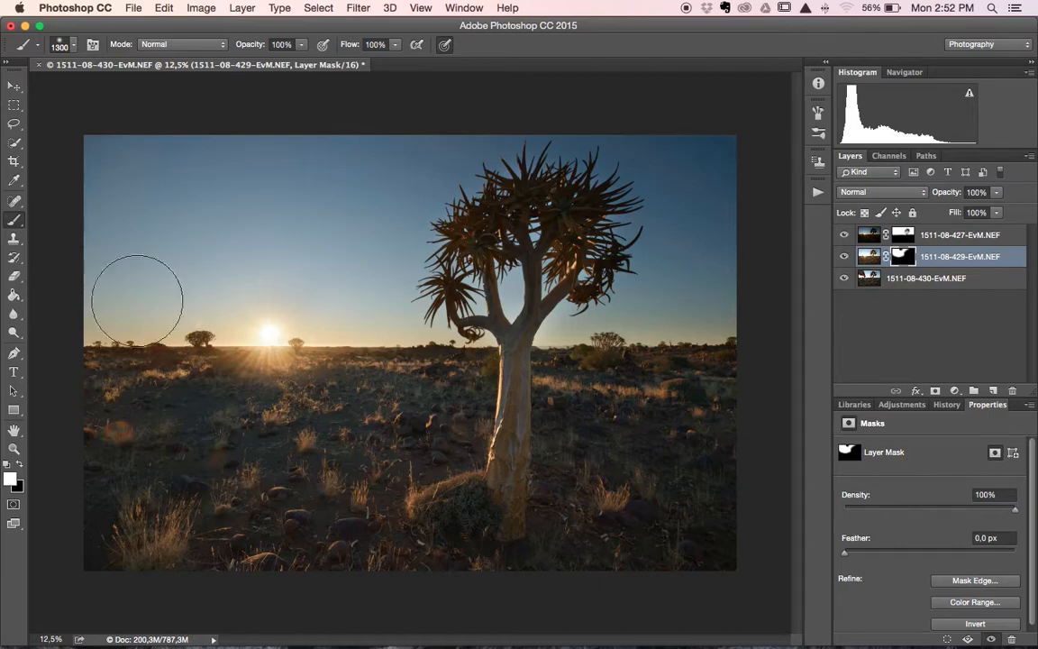
left_click_drag(261, 342, 260, 329)
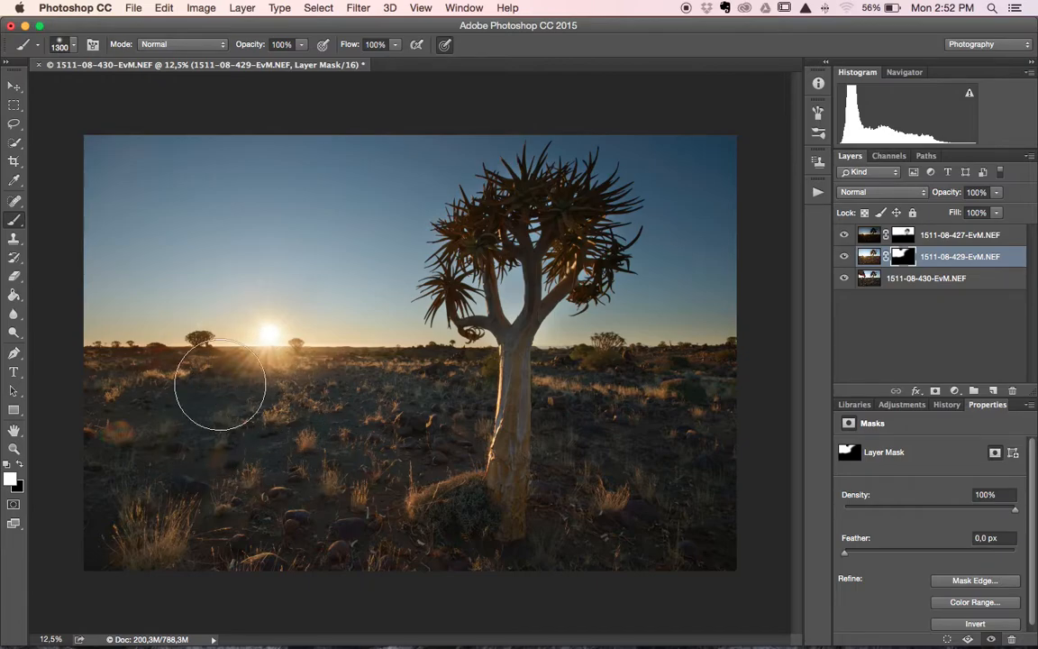
Lower the brush to 18% opacity and 800 px and paint white on the 1511-08-429 mask over the ground below the sun
left_click(300, 45)
left_click_drag(273, 69, 255, 69)
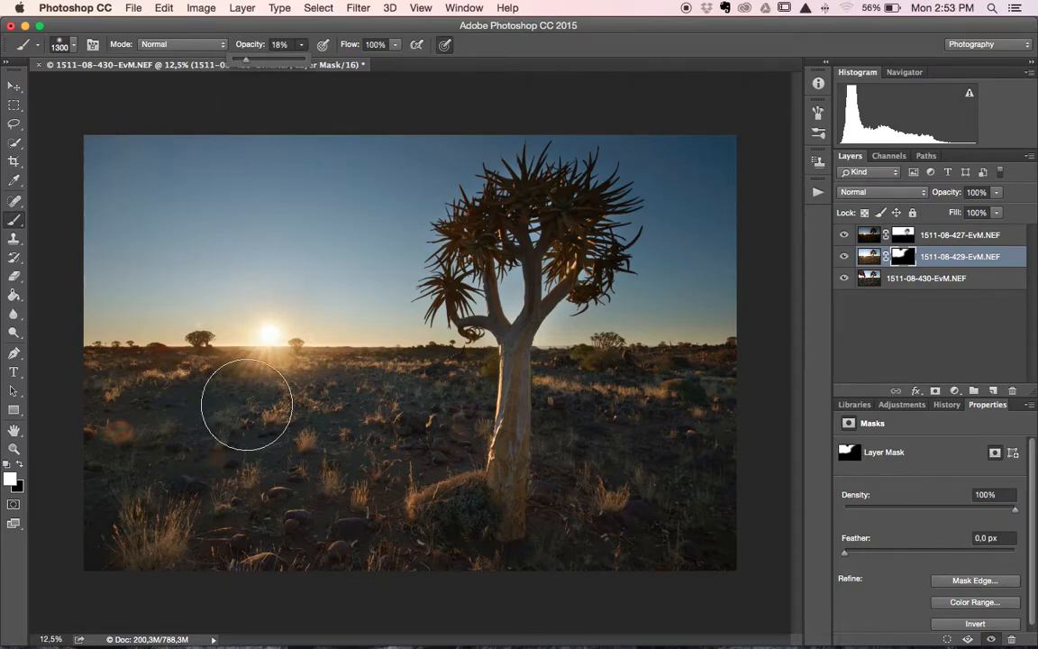
key("bracketleft")
key("bracketleft")
key("bracketleft")
key("bracketleft")
key("bracketleft")
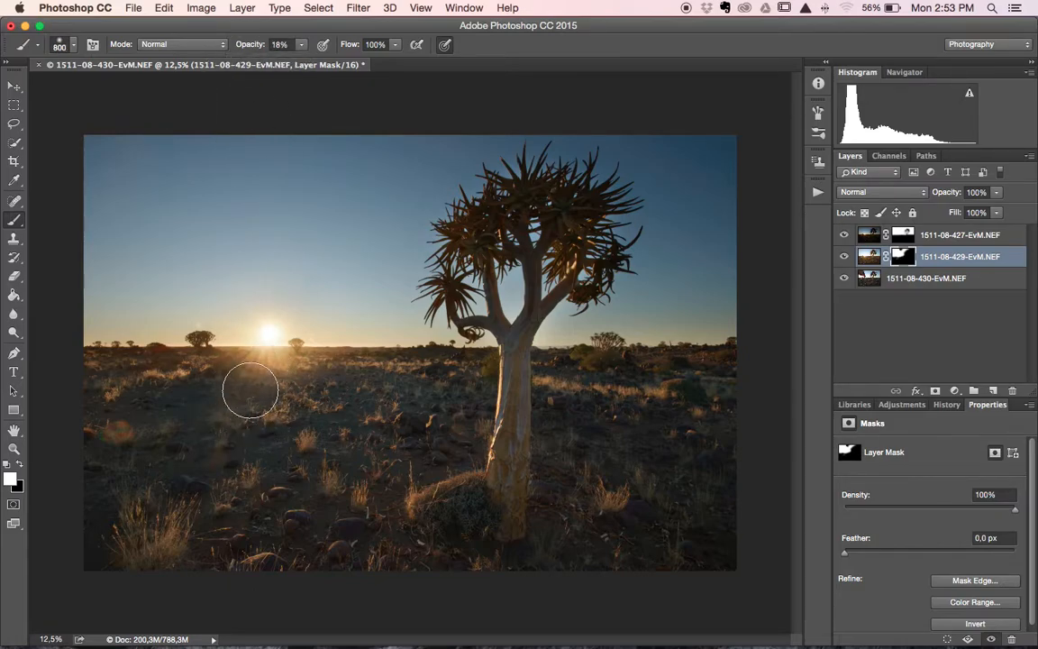
mouse_move(258, 374)
left_mouse_down()
mouse_move(219, 426)
mouse_move(275, 388)
mouse_move(294, 404)
mouse_move(277, 354)
mouse_move(320, 388)
mouse_move(293, 362)
mouse_move(316, 366)
mouse_move(270, 361)
mouse_move(250, 344)
mouse_move(218, 356)
mouse_move(189, 339)
mouse_move(290, 344)
mouse_move(235, 307)
mouse_move(247, 296)
mouse_move(262, 334)
mouse_move(288, 282)
mouse_move(264, 337)
mouse_move(295, 290)
mouse_move(271, 338)
mouse_move(345, 384)
mouse_move(277, 385)
mouse_move(311, 434)
mouse_move(265, 409)
mouse_move(280, 453)
mouse_move(260, 445)
mouse_move(262, 423)
mouse_move(141, 450)
mouse_move(237, 382)
mouse_move(175, 406)
mouse_move(233, 368)
mouse_move(205, 379)
mouse_move(218, 450)
mouse_move(171, 493)
mouse_move(255, 469)
mouse_move(297, 523)
mouse_move(310, 502)
mouse_move(266, 432)
mouse_move(326, 441)
mouse_move(309, 413)
mouse_move(328, 411)
mouse_move(281, 371)
mouse_move(305, 369)
mouse_move(291, 353)
mouse_move(291, 464)
mouse_move(357, 516)
mouse_move(355, 500)
mouse_move(629, 372)
mouse_move(479, 347)
mouse_move(335, 370)
mouse_move(304, 357)
mouse_move(341, 355)
mouse_move(328, 337)
mouse_move(529, 383)
left_mouse_up()
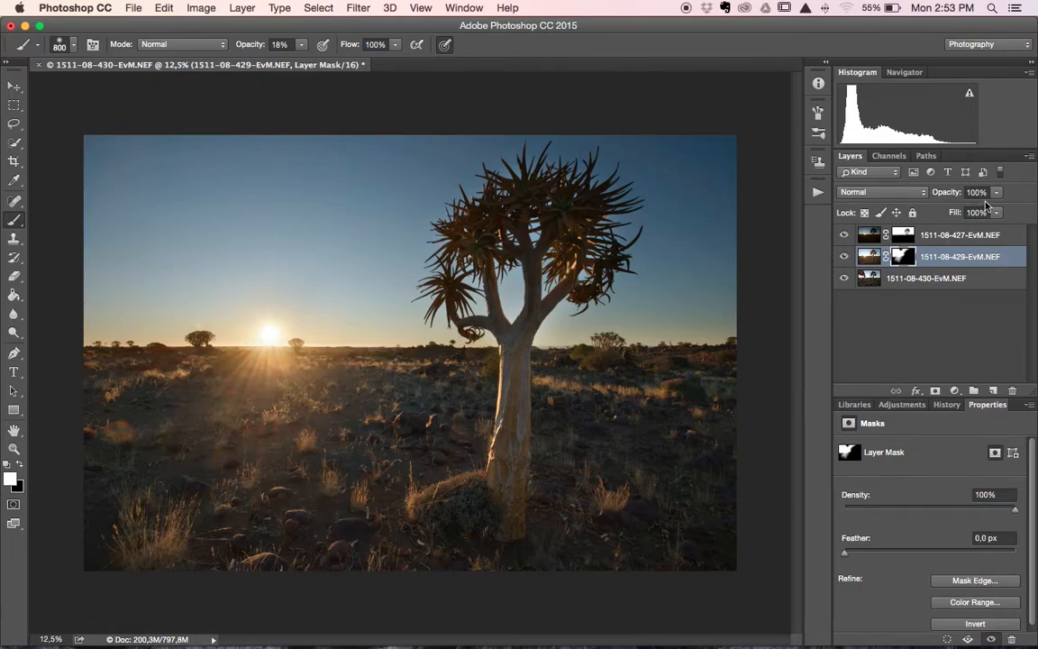
mouse_move(996, 198)
left_mouse_down()
mouse_move(991, 211)
mouse_move(1002, 210)
left_mouse_up()
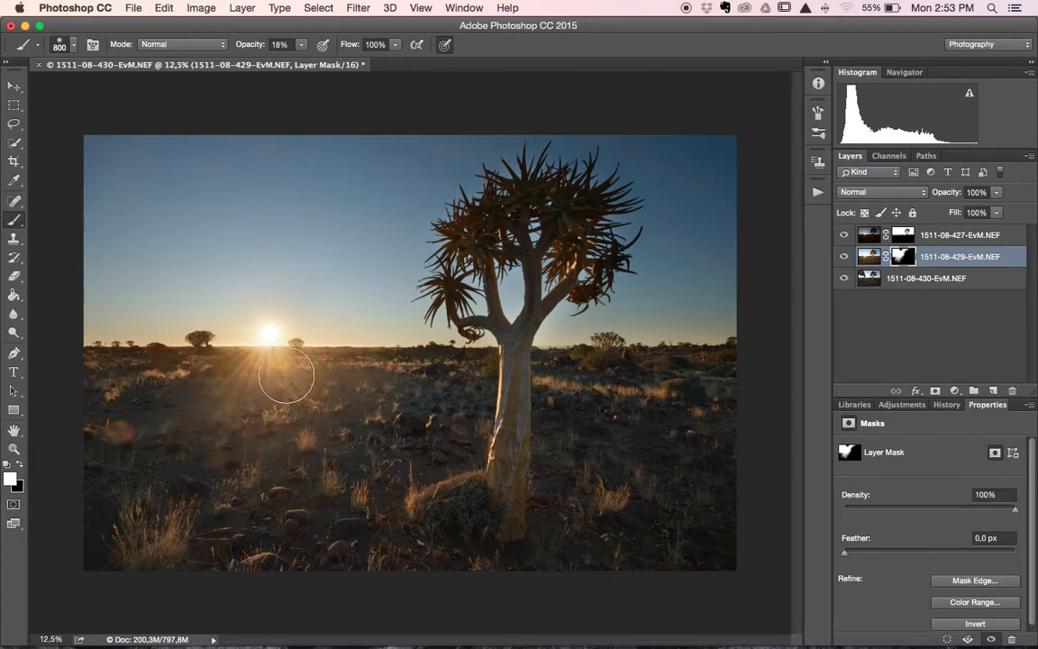
Reduce the brush opacity to 10%, switch to black and soften the 1511-08-429 mask across the foreground around the sun's glow
left_click(299, 46)
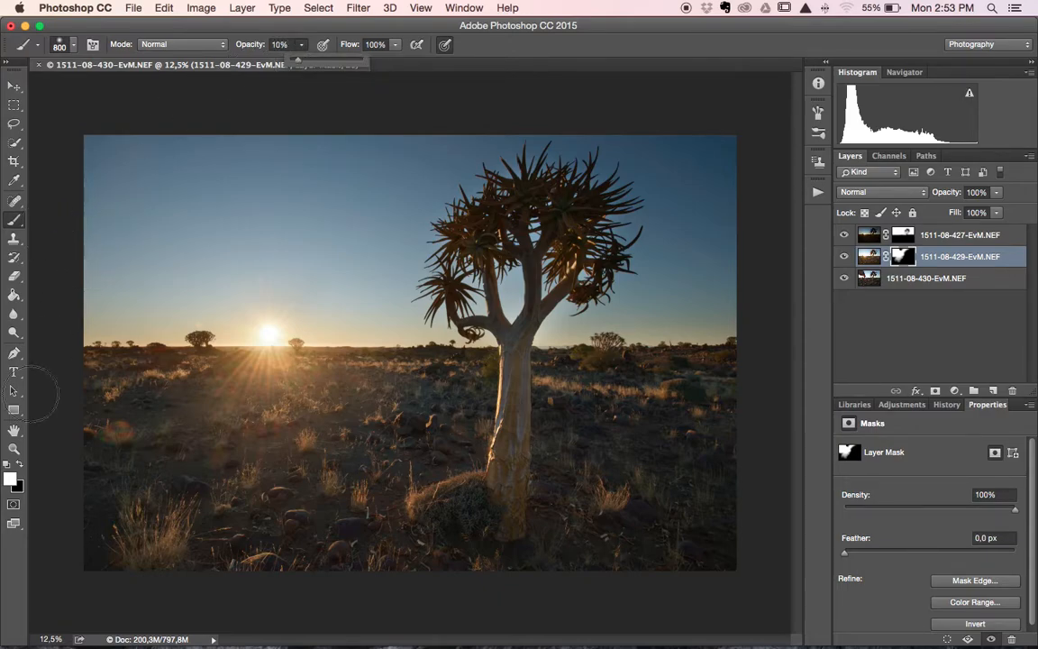
left_click(20, 464)
mouse_move(187, 410)
left_mouse_down()
mouse_move(176, 457)
mouse_move(236, 393)
mouse_move(225, 419)
mouse_move(253, 446)
mouse_move(253, 470)
mouse_move(277, 411)
mouse_move(324, 460)
mouse_move(334, 378)
mouse_move(424, 397)
mouse_move(355, 363)
mouse_move(413, 376)
mouse_move(236, 403)
mouse_move(267, 378)
mouse_move(289, 377)
mouse_move(345, 432)
mouse_move(229, 421)
mouse_move(134, 432)
mouse_move(151, 401)
mouse_move(259, 448)
mouse_move(293, 427)
mouse_move(391, 454)
mouse_move(344, 392)
mouse_move(403, 435)
left_mouse_up()
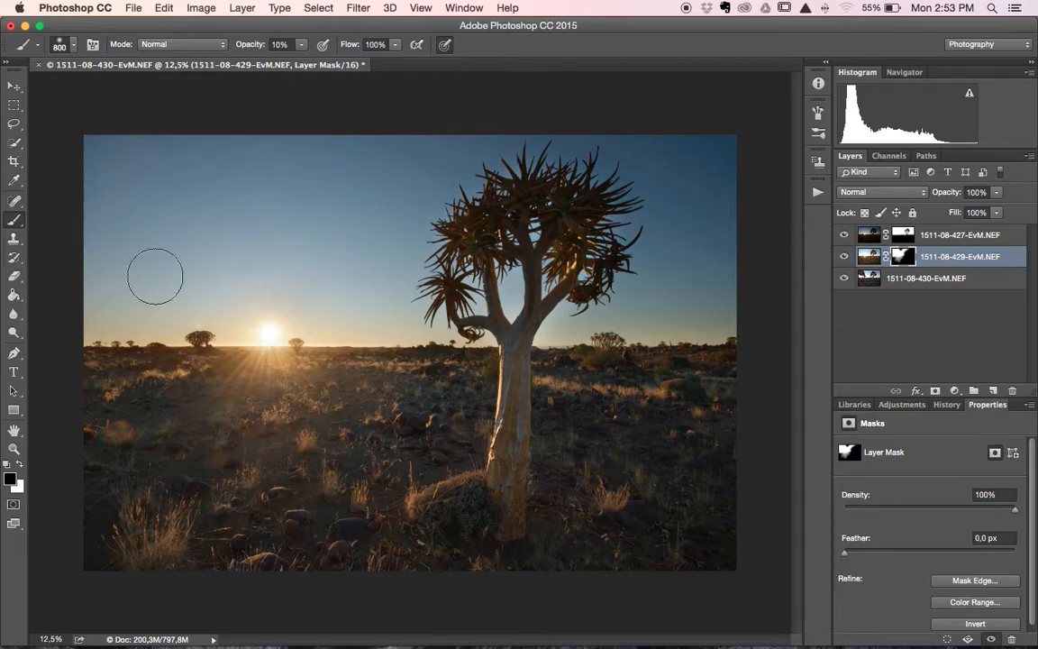
Select the 1511-08-430, 1511-08-429 and 1511-08-427 layers and stamp them into a new merged layer above the stack
left_click(933, 285)
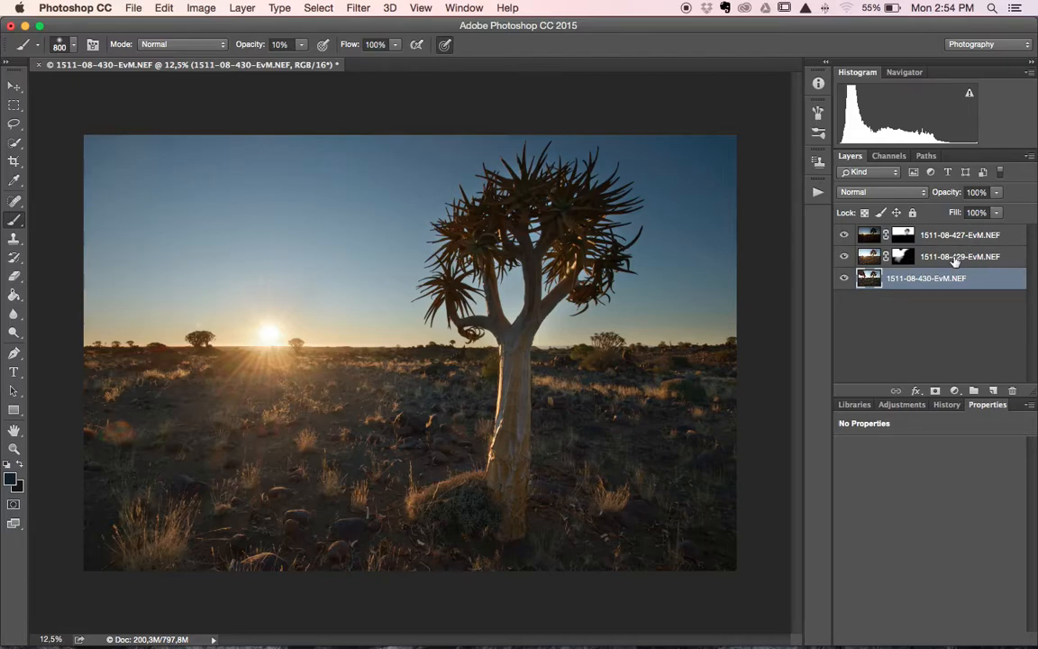
left_click(951, 260, "super")
left_click(959, 240, "super")
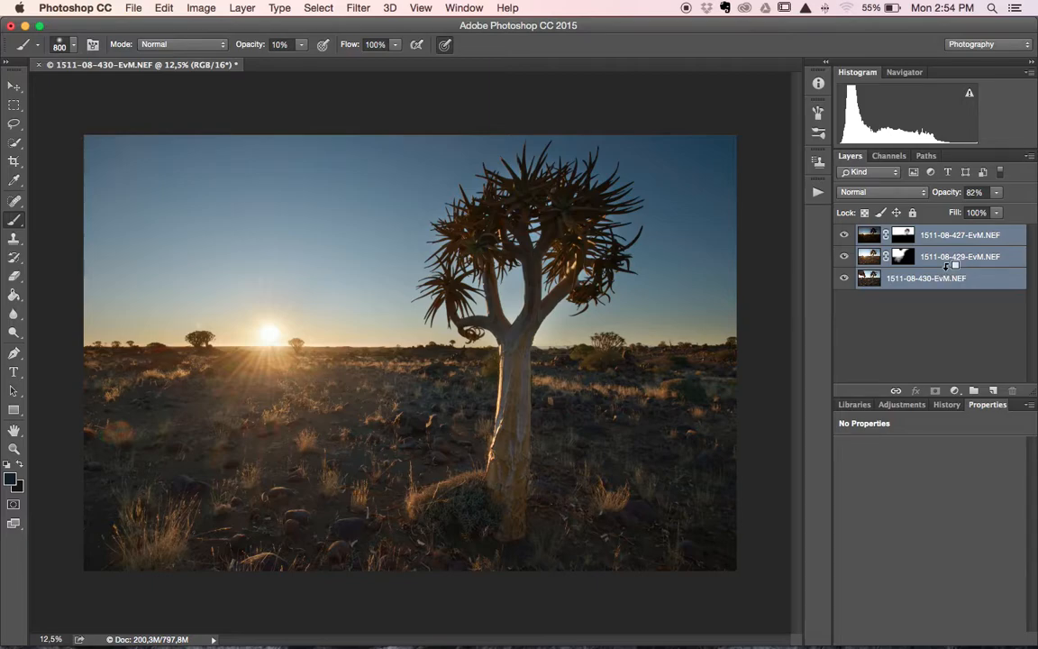
key("super+alt+shift+e")
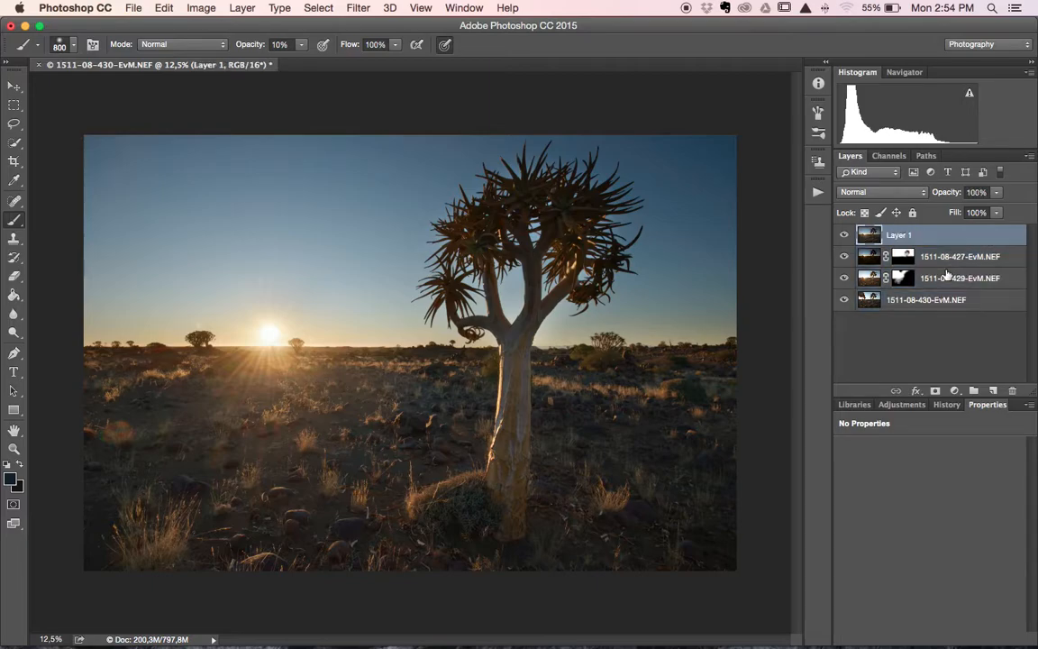